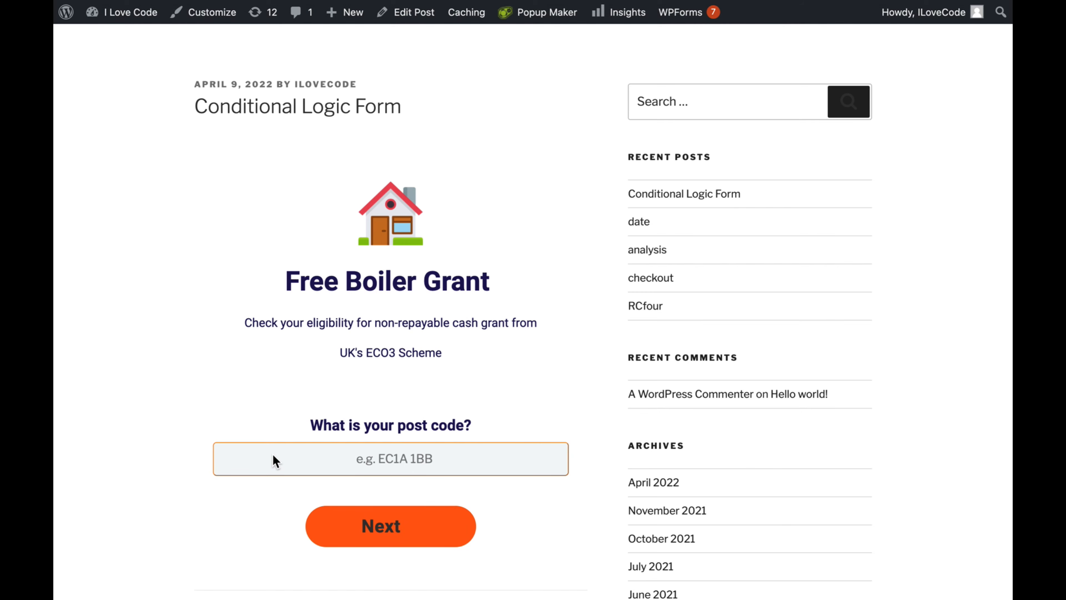
# - Start testing the live Free Boiler Grant form with a sample post code and answer Yes to owning a property
pyautogui.click(287, 454)
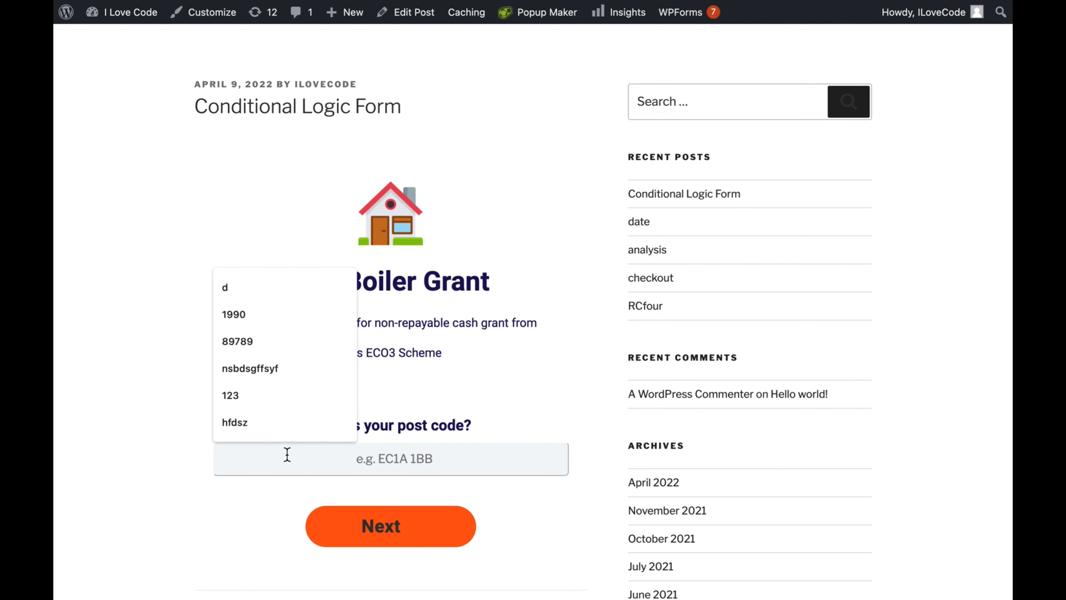
pyautogui.click(261, 399)
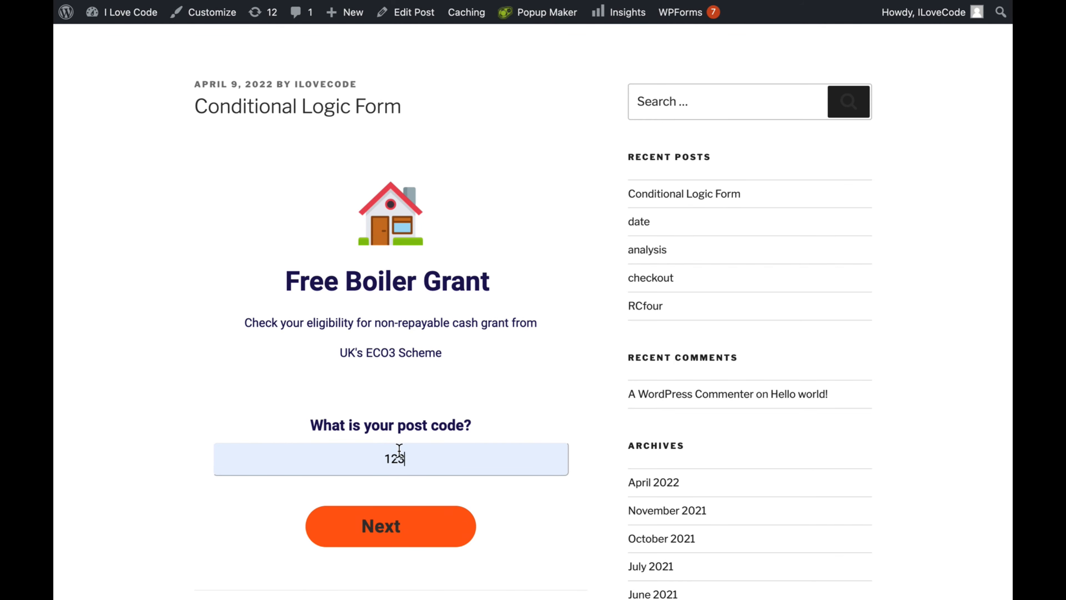
pyautogui.click(392, 531)
pyautogui.click(300, 258)
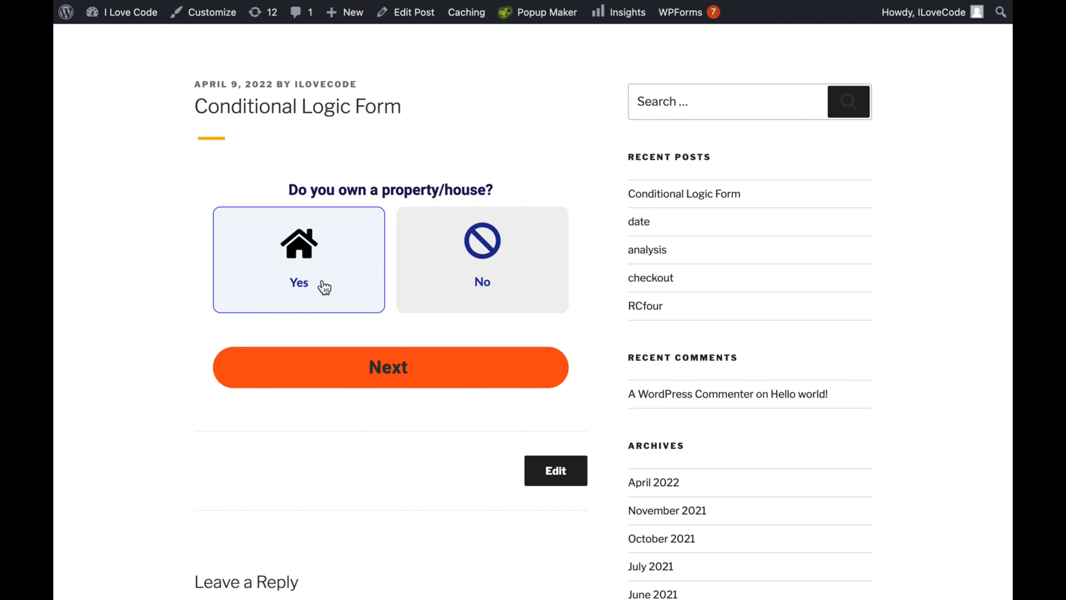
pyautogui.click(384, 372)
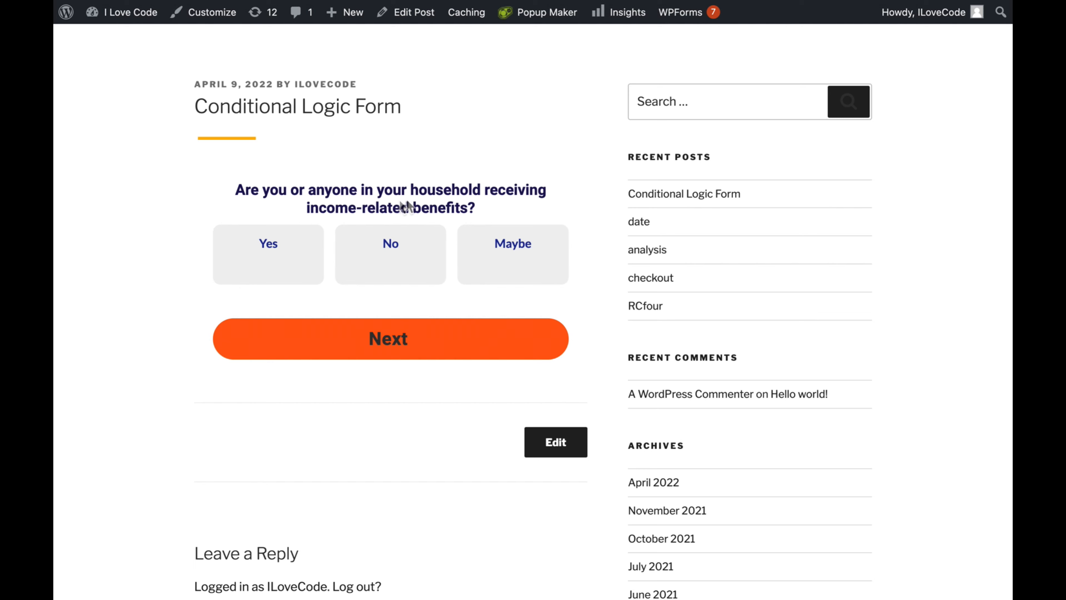
# - Answer No to income-related benefits and Yes to both the gas boiler and the more than 7 years old questions
pyautogui.click(399, 258)
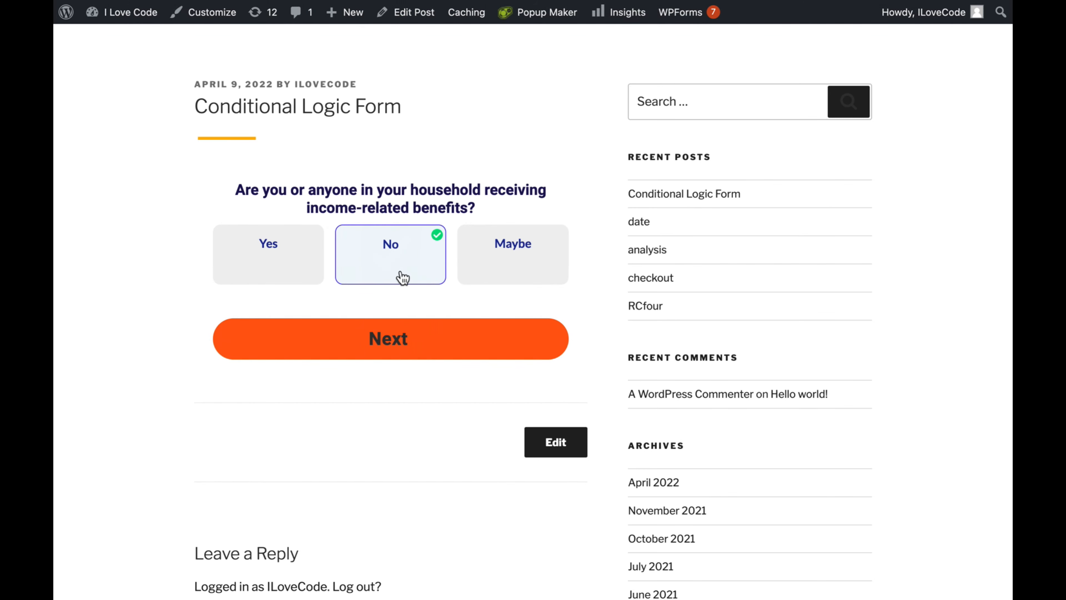
pyautogui.click(409, 343)
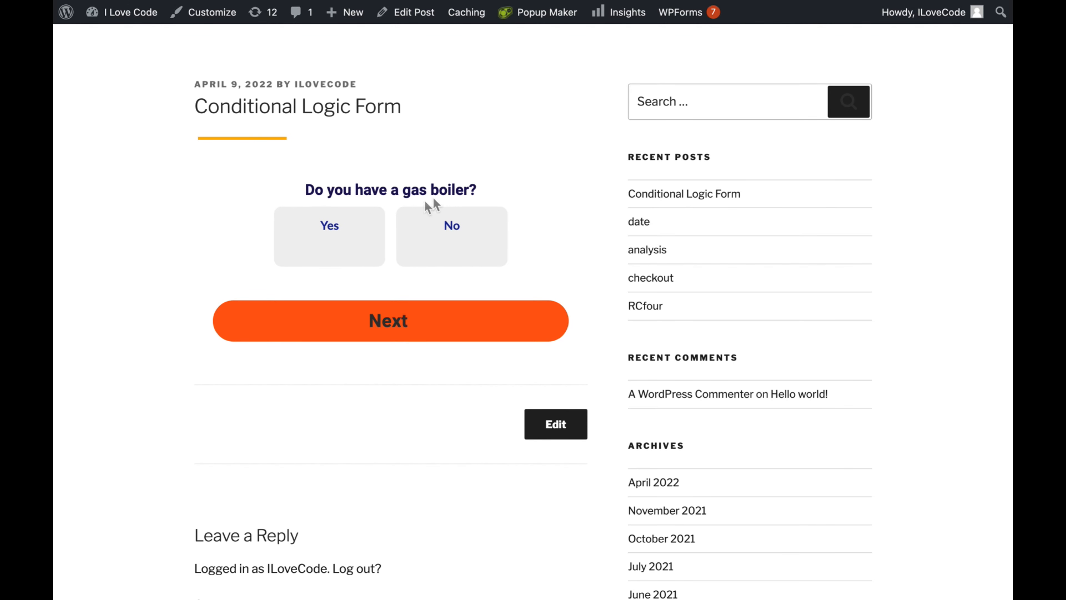
pyautogui.click(352, 252)
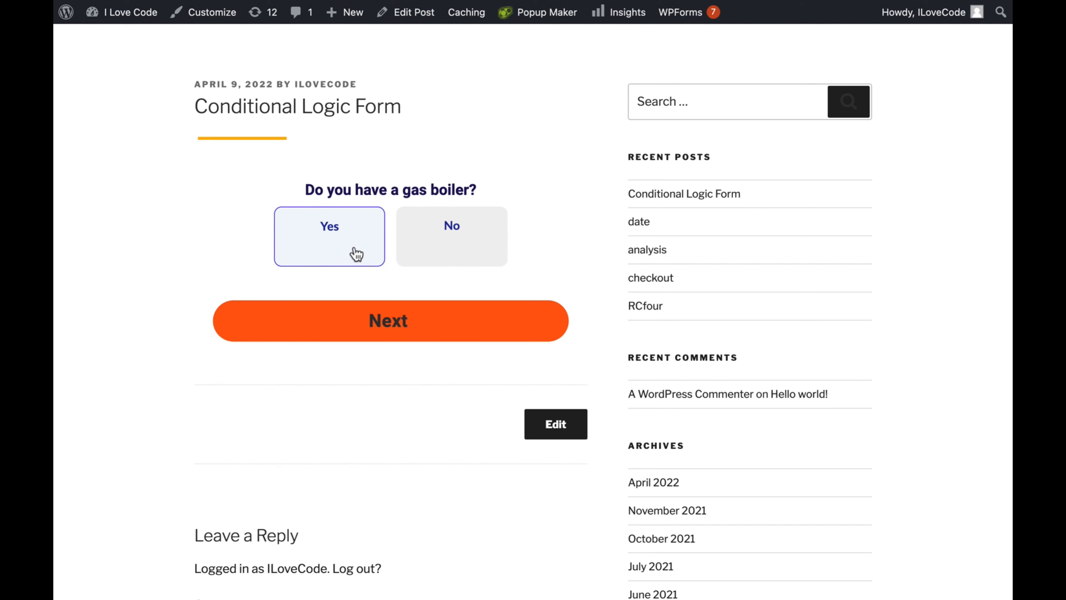
pyautogui.click(389, 328)
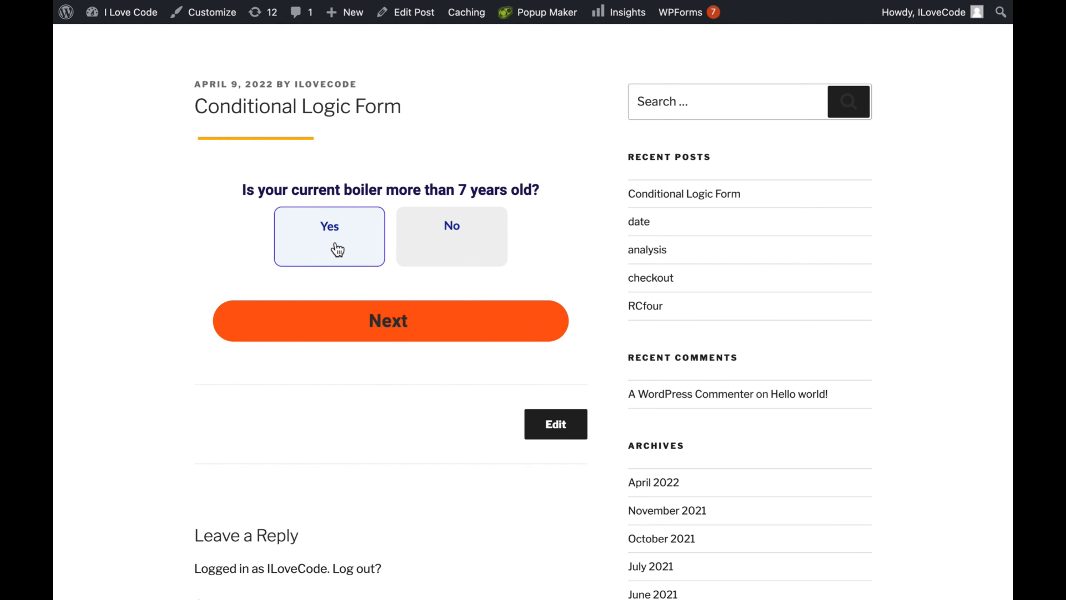
pyautogui.click(404, 334)
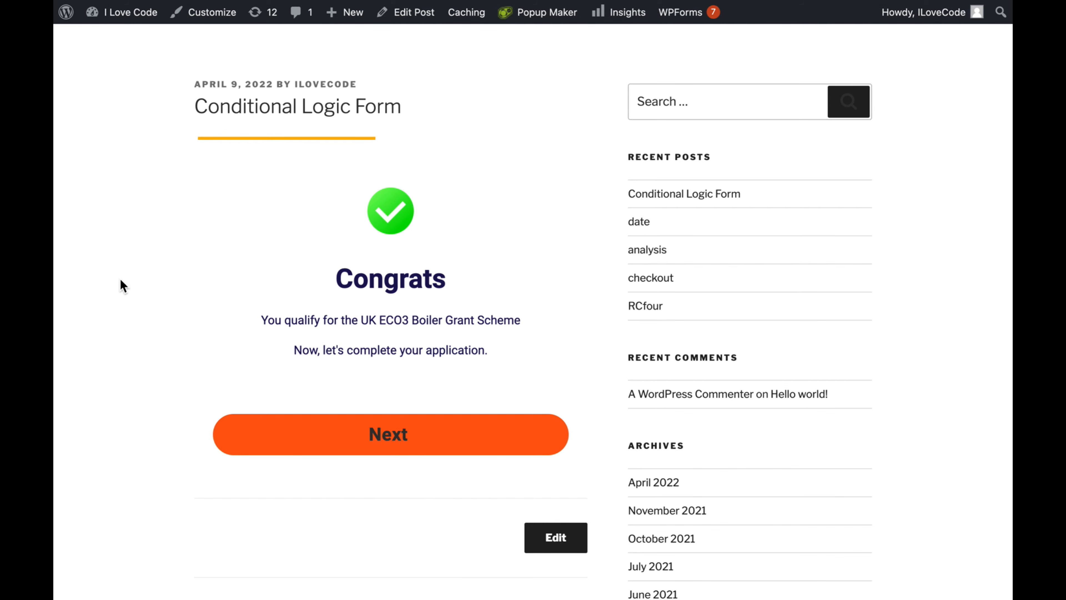
# - Reload the page to restart the boiler grant form and submit the sample post code again
pyautogui.press('super+shift+f')
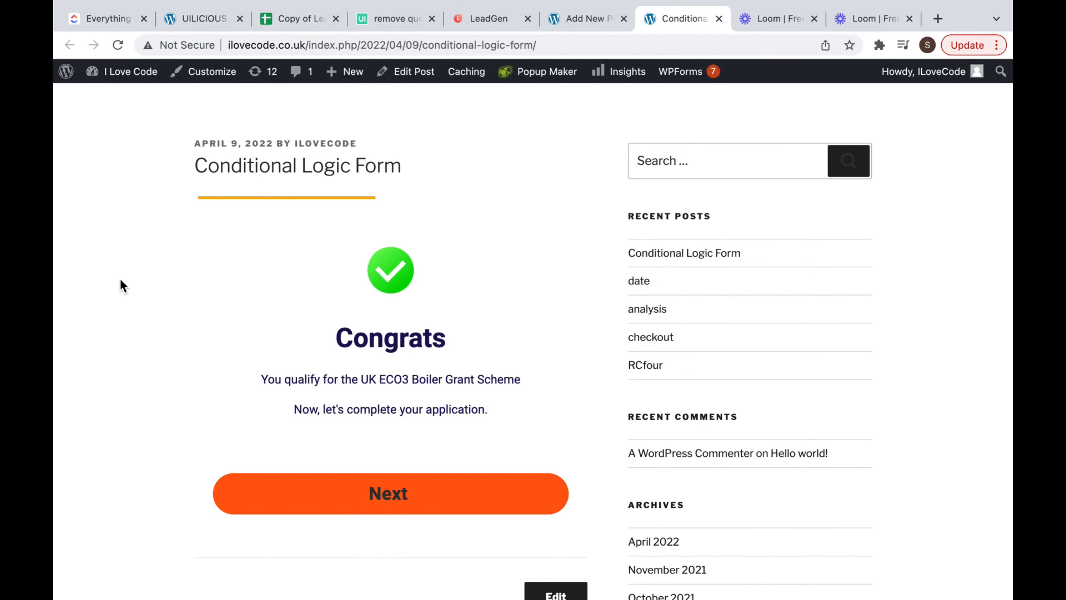
pyautogui.click(117, 45)
pyautogui.click(667, 124)
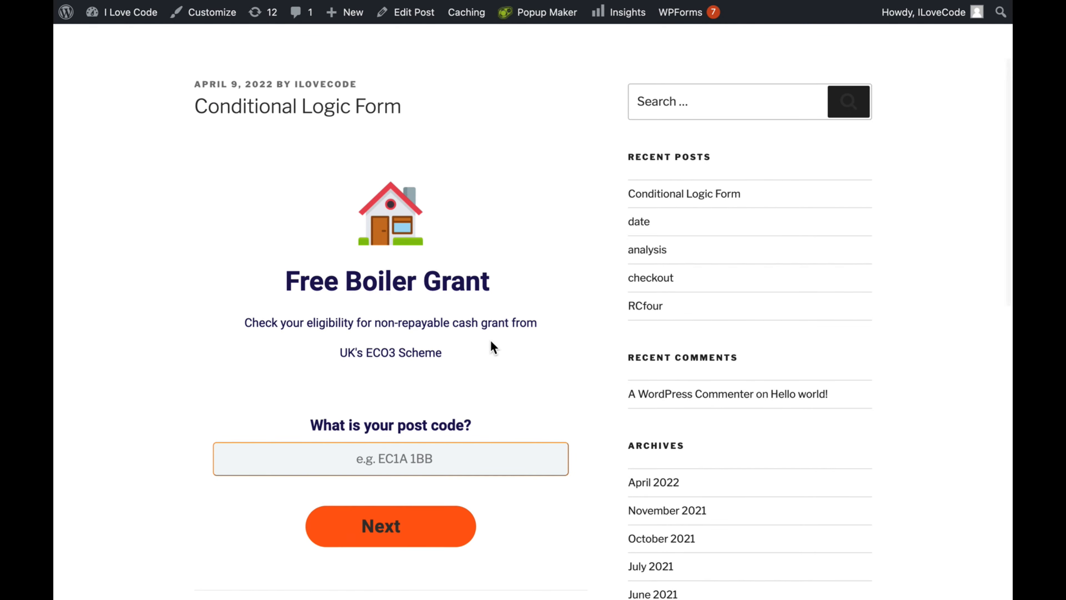
pyautogui.scroll(-2, 489, 339)
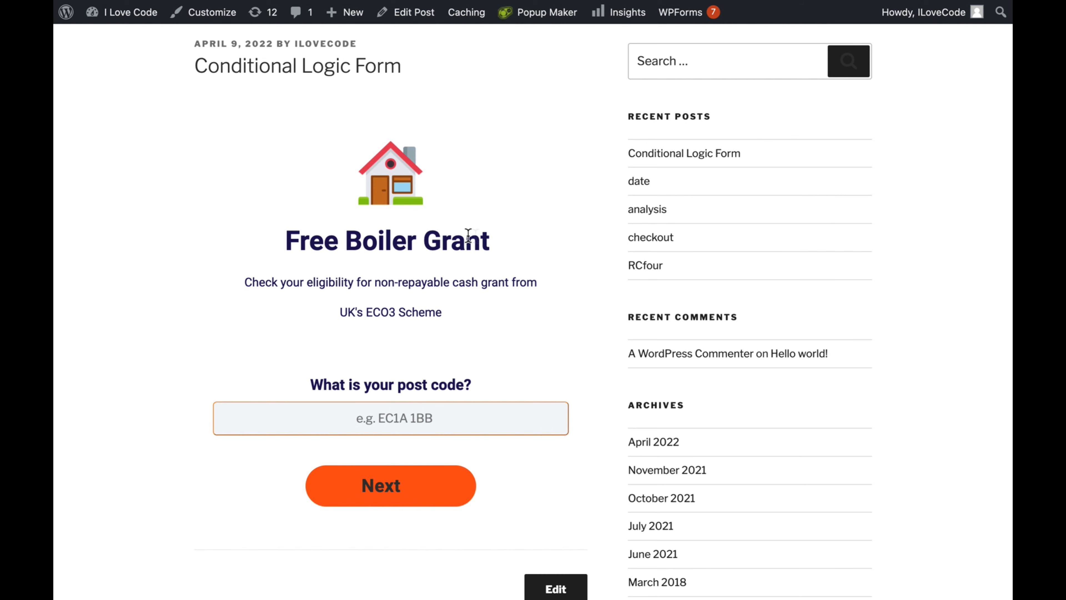
pyautogui.click(388, 405)
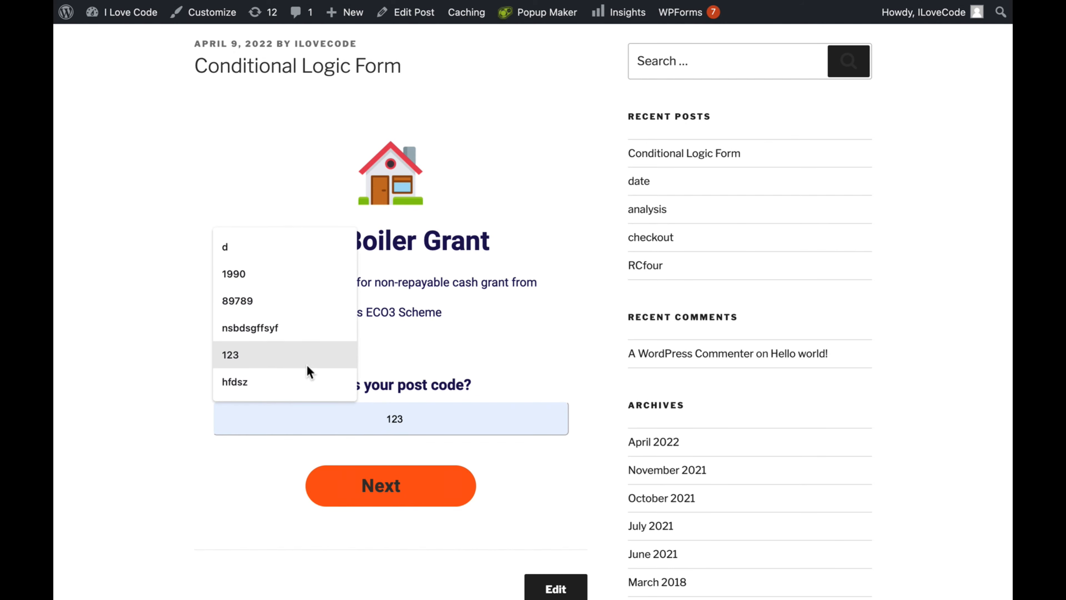
pyautogui.click(305, 363)
pyautogui.click(373, 485)
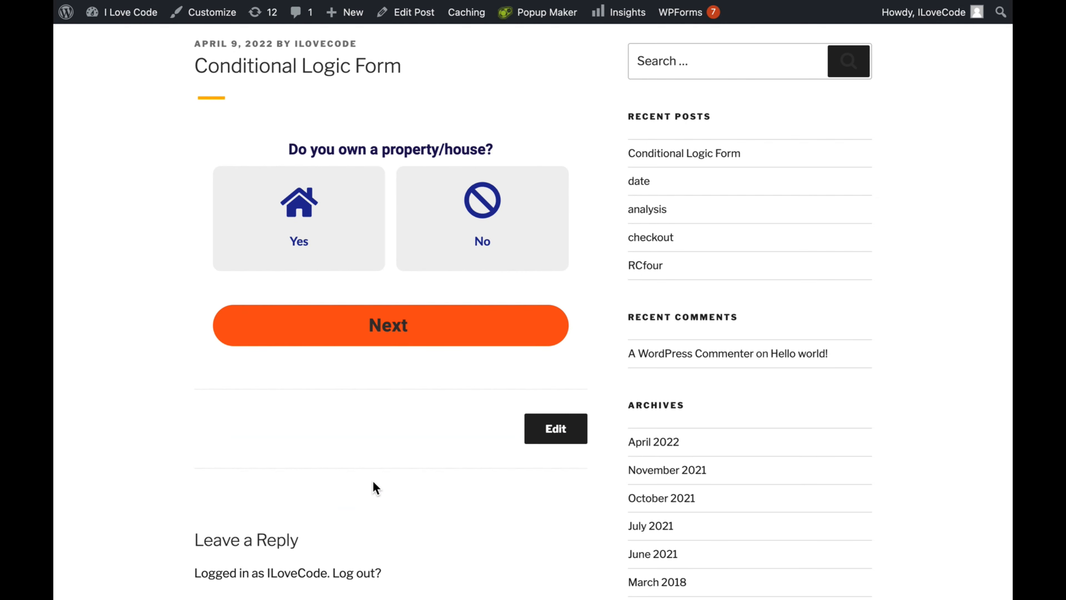
# - Answer Yes to owning a property and No to income-related benefits, complete the gas boiler question, and review the result page
pyautogui.click(311, 251)
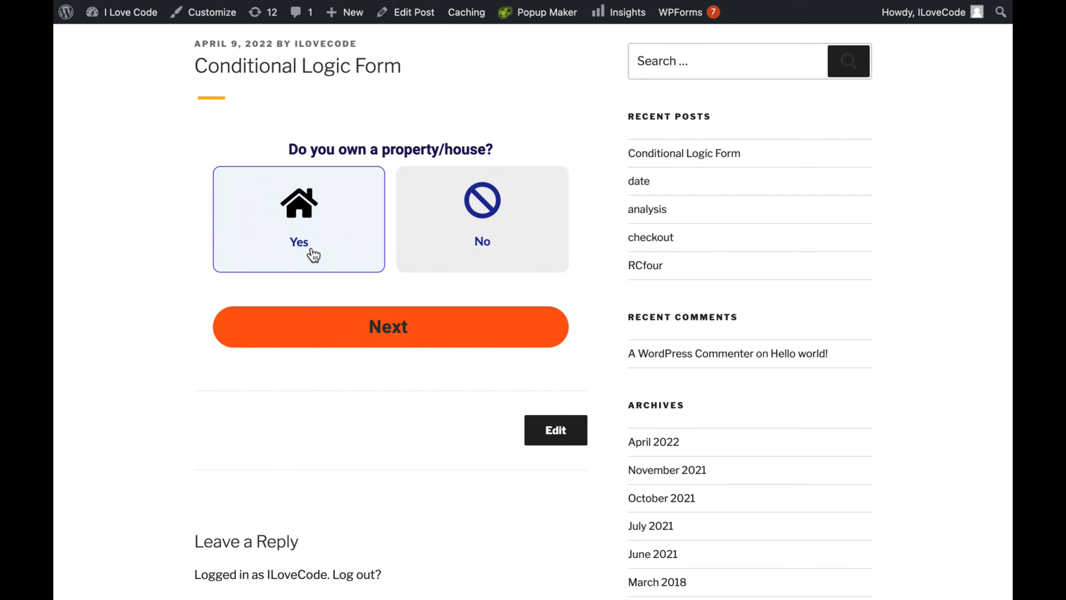
pyautogui.click(405, 338)
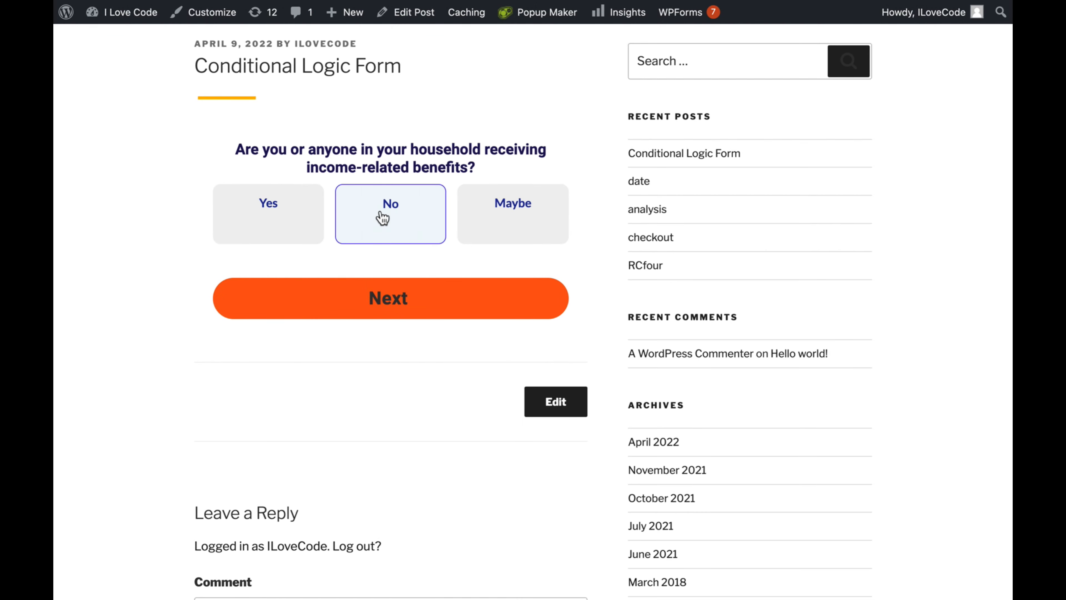
pyautogui.click(415, 300)
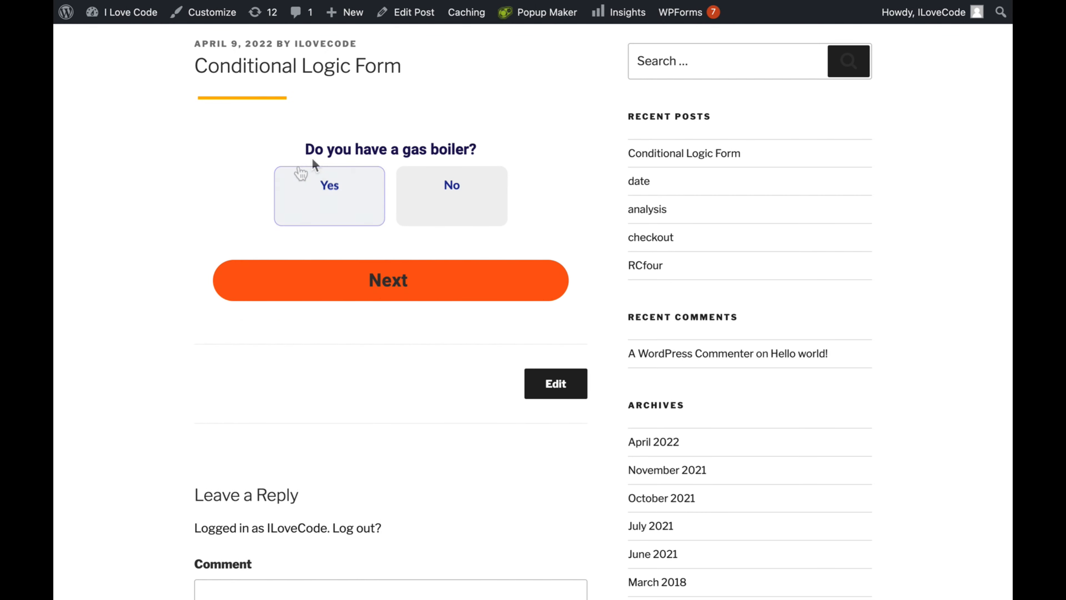
pyautogui.click(424, 272)
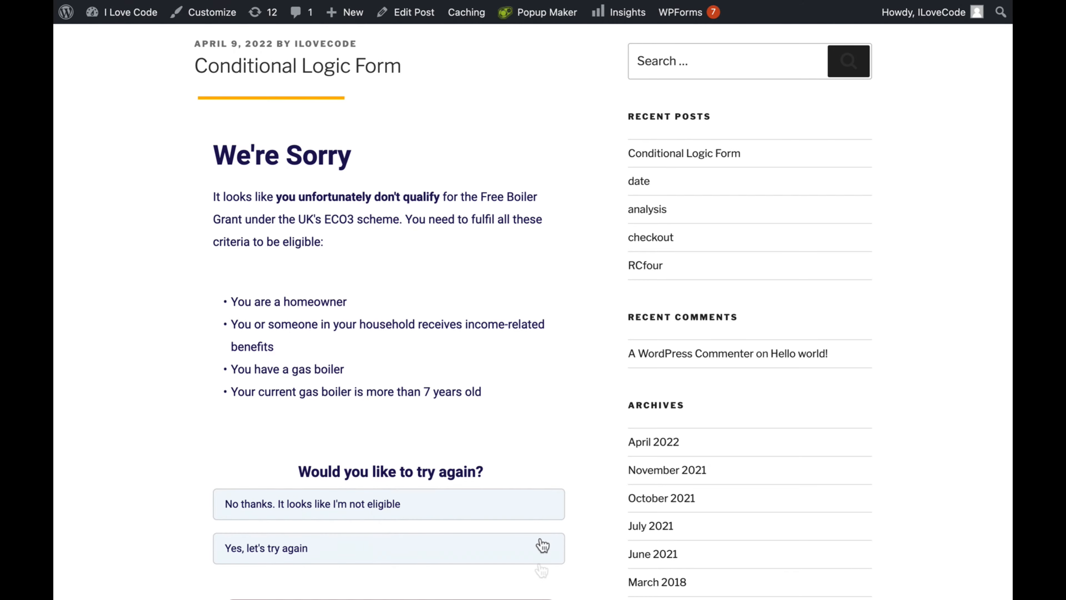
pyautogui.scroll(-4, 535, 579)
pyautogui.scroll(-3, 535, 584)
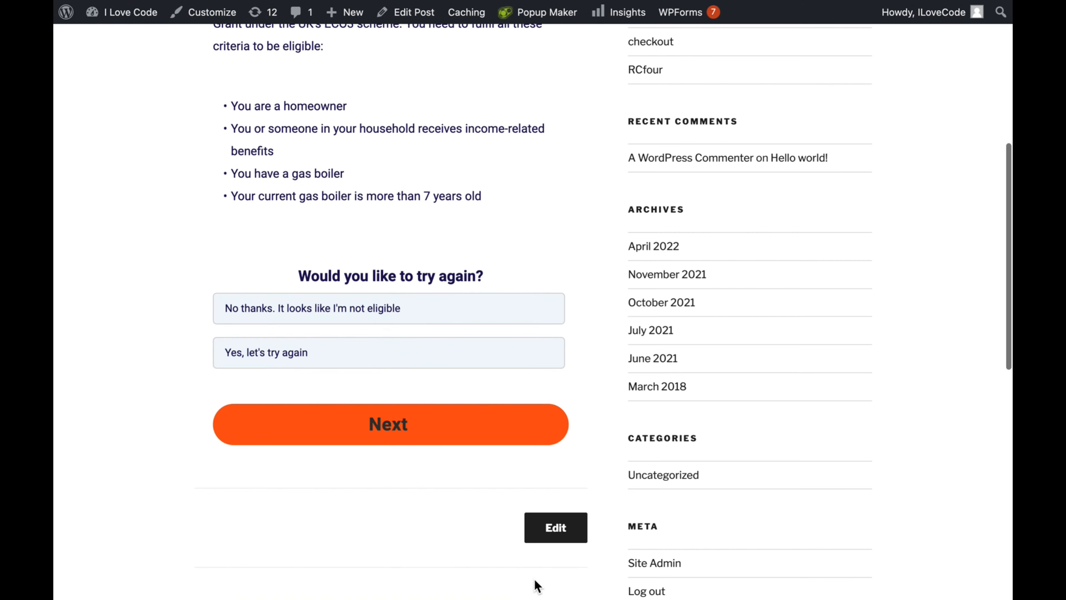
pyautogui.scroll(7, 535, 584)
pyautogui.scroll(2, 535, 579)
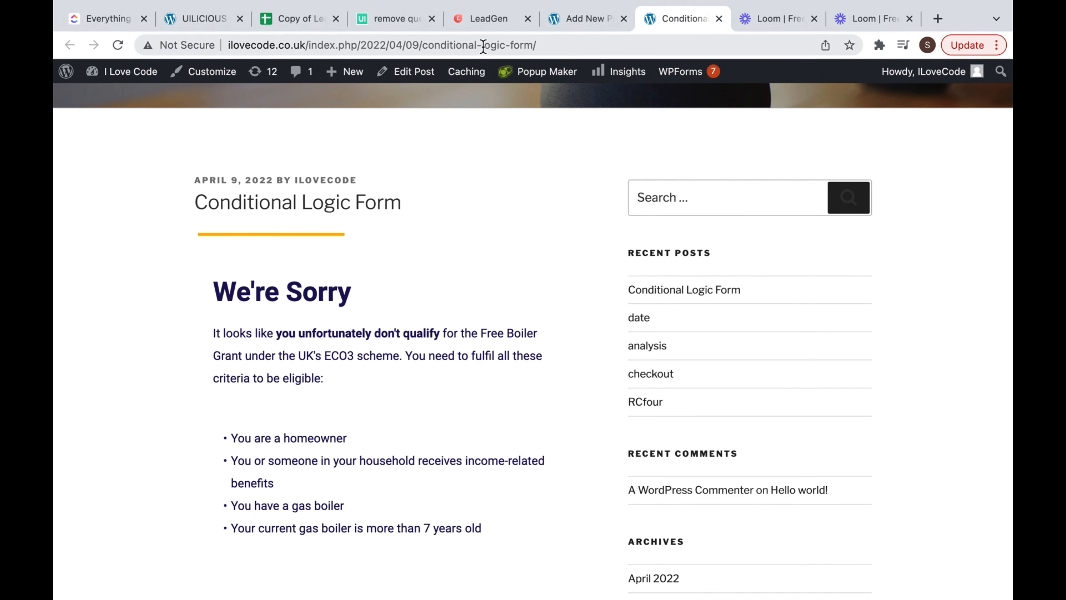
# - Switch to the LeadGen form builder and examine step 1 with its heading content and post code question
pyautogui.click(488, 22)
pyautogui.scroll(-6, 572, 432)
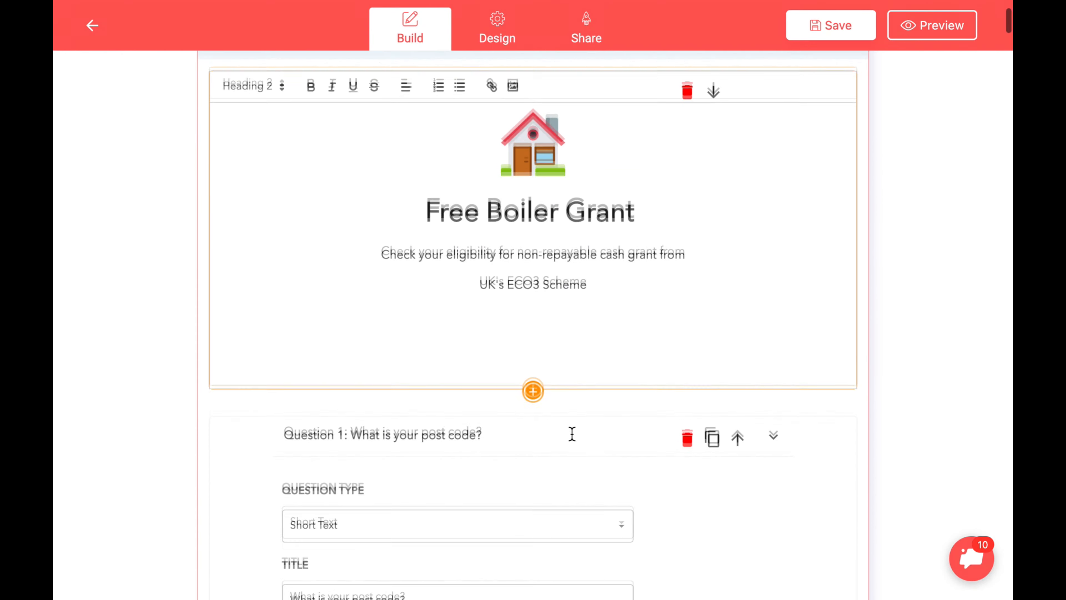
pyautogui.scroll(-4, 571, 432)
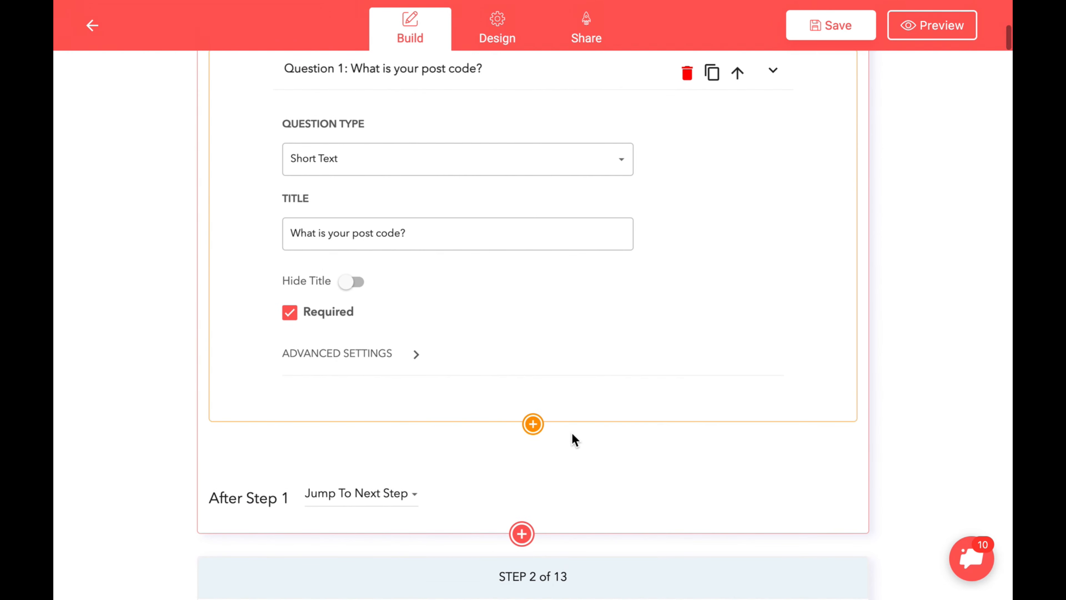
pyautogui.scroll(3, 571, 432)
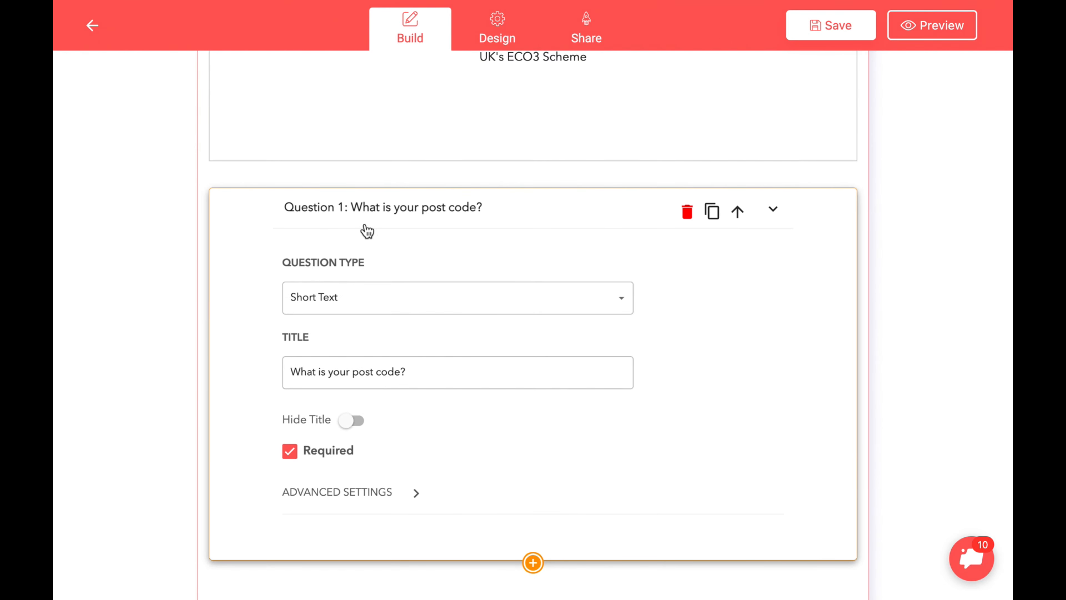
pyautogui.scroll(6, 456, 485)
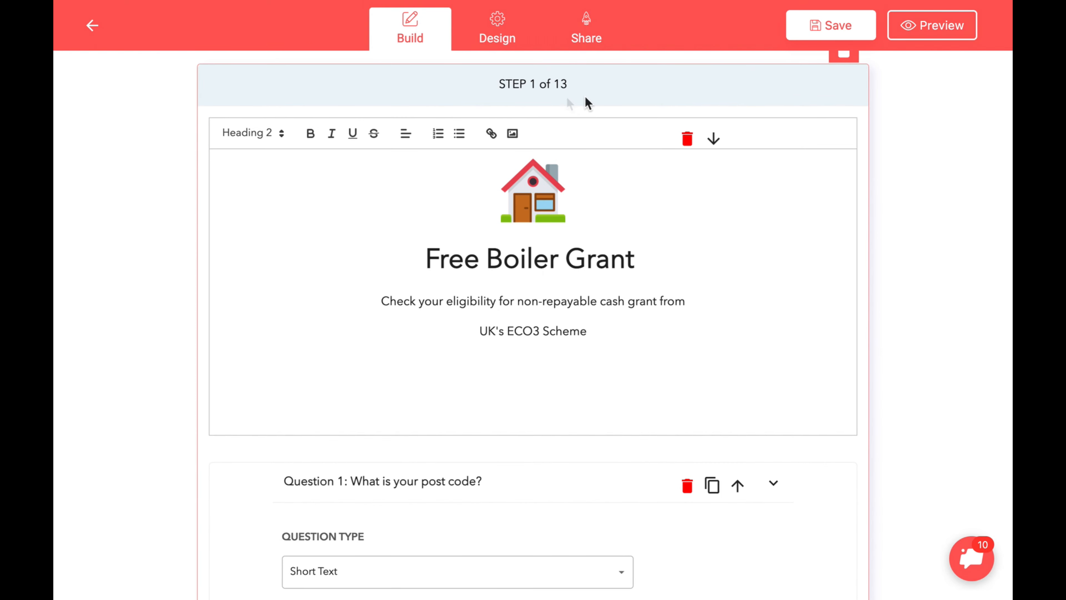
pyautogui.scroll(-10, 512, 488)
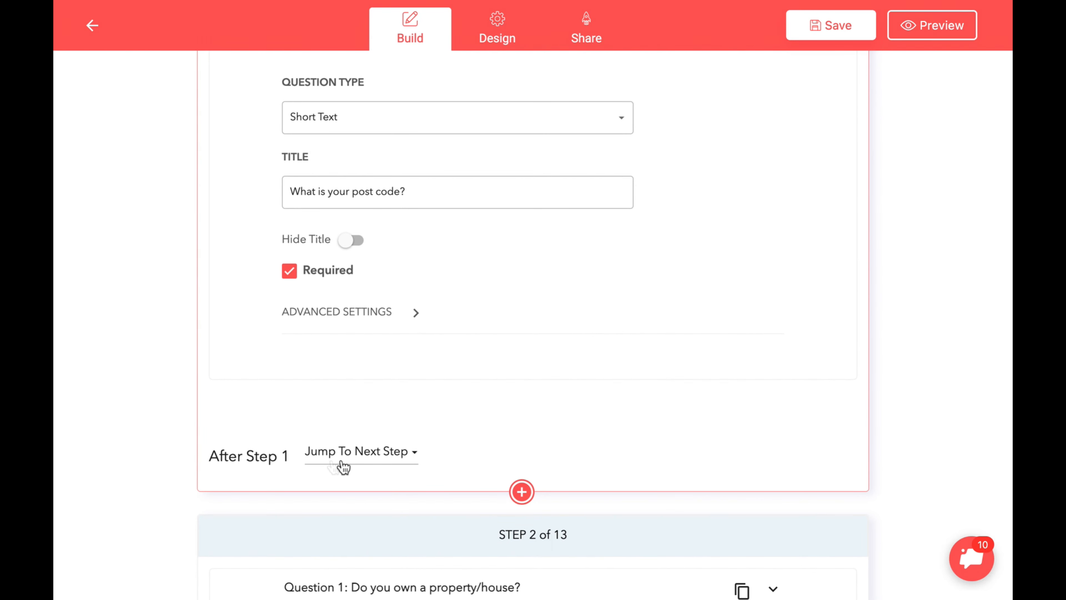
# - Set the action after step 1 to Jump To Step 3 and save the form
pyautogui.click(417, 454)
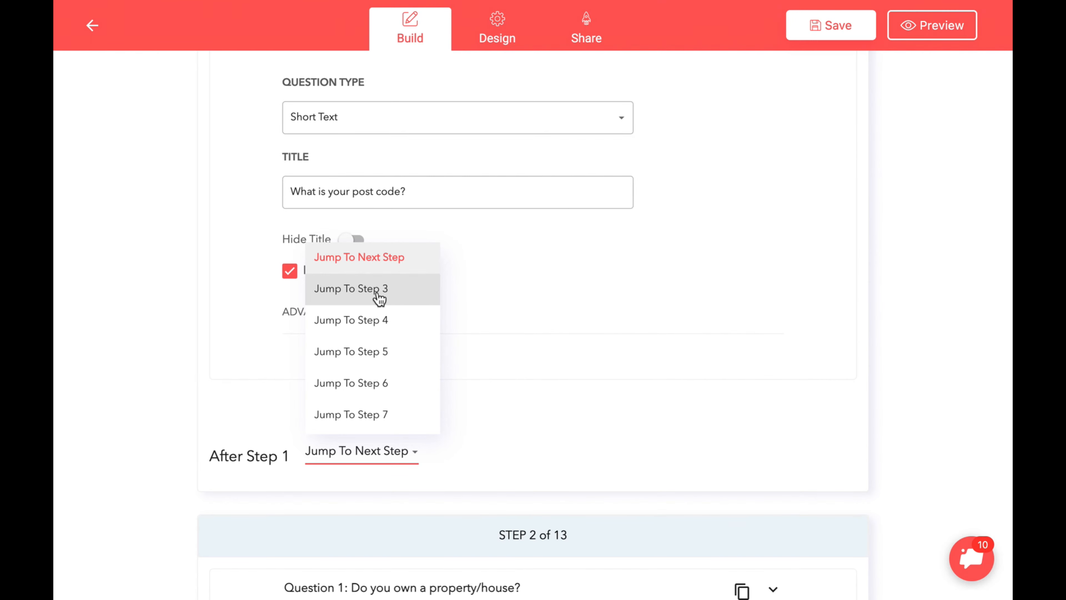
pyautogui.scroll(1, 374, 312)
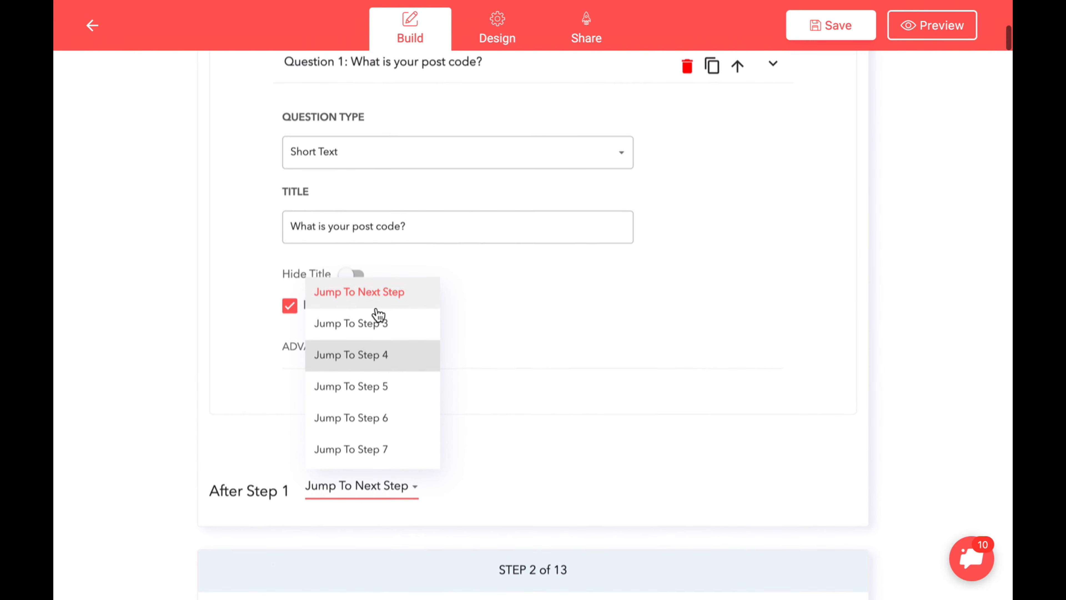
pyautogui.click(378, 327)
pyautogui.scroll(-3, 456, 466)
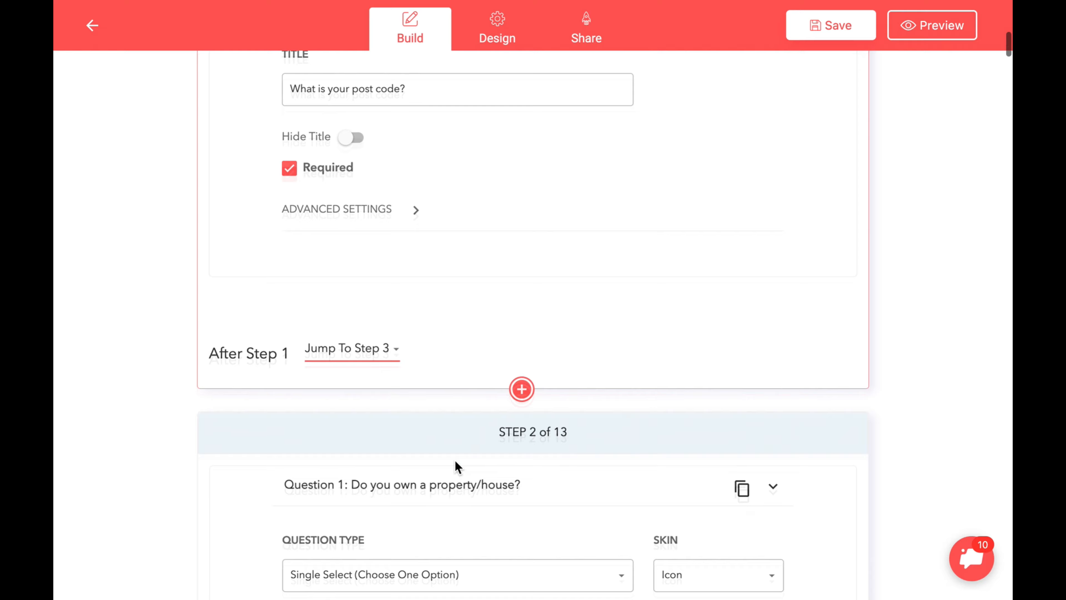
pyautogui.click(834, 38)
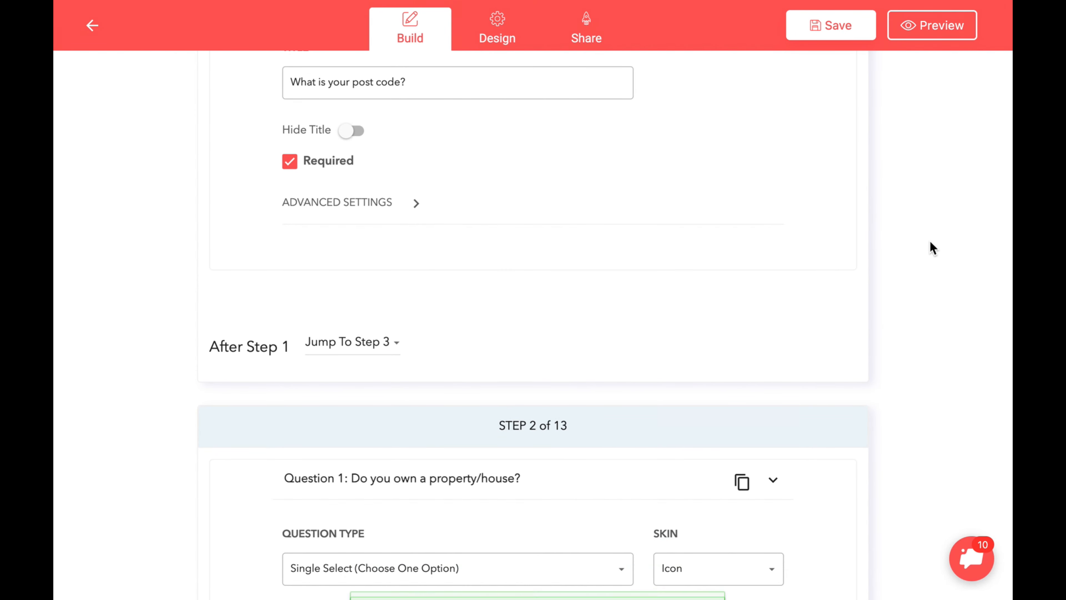
# - Review the steps 2 and 3 settings, then preview the form and submit a sample post code to test the step 1 jump
pyautogui.scroll(-4, 627, 490)
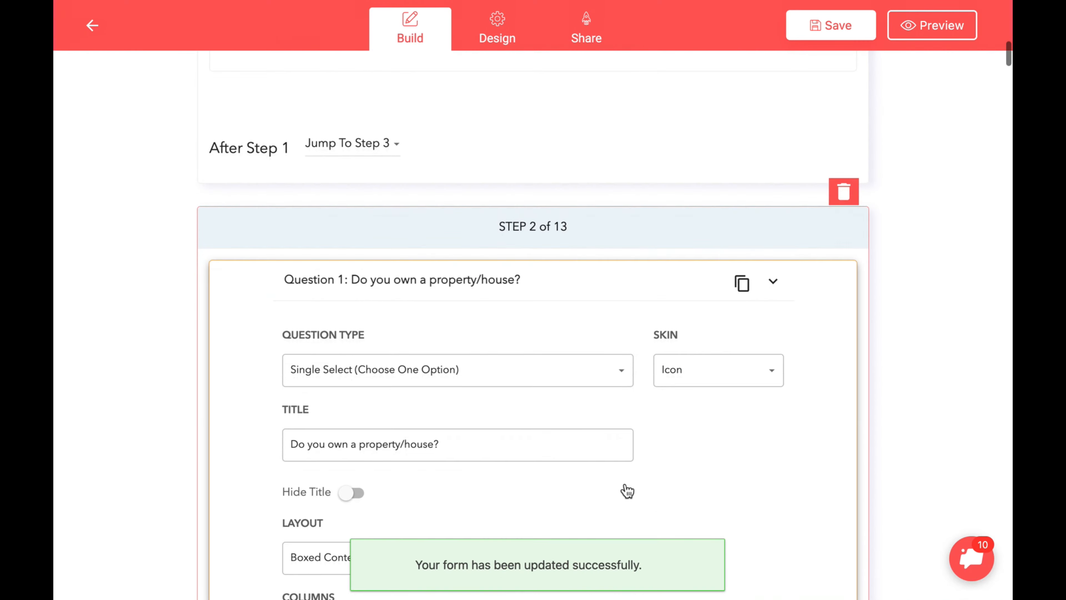
pyautogui.scroll(-15, 627, 490)
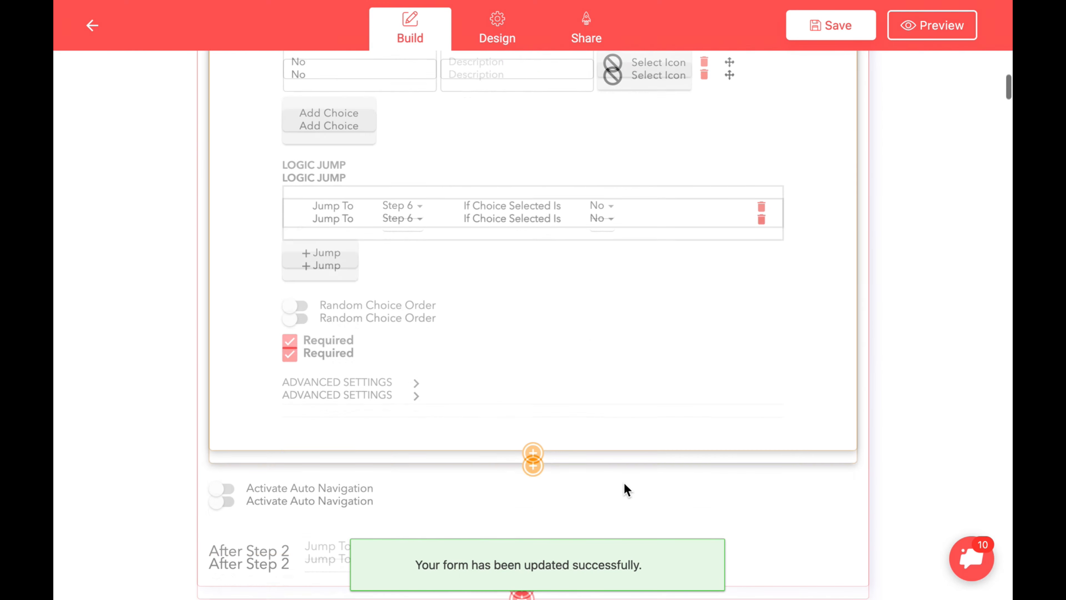
pyautogui.scroll(-7, 627, 491)
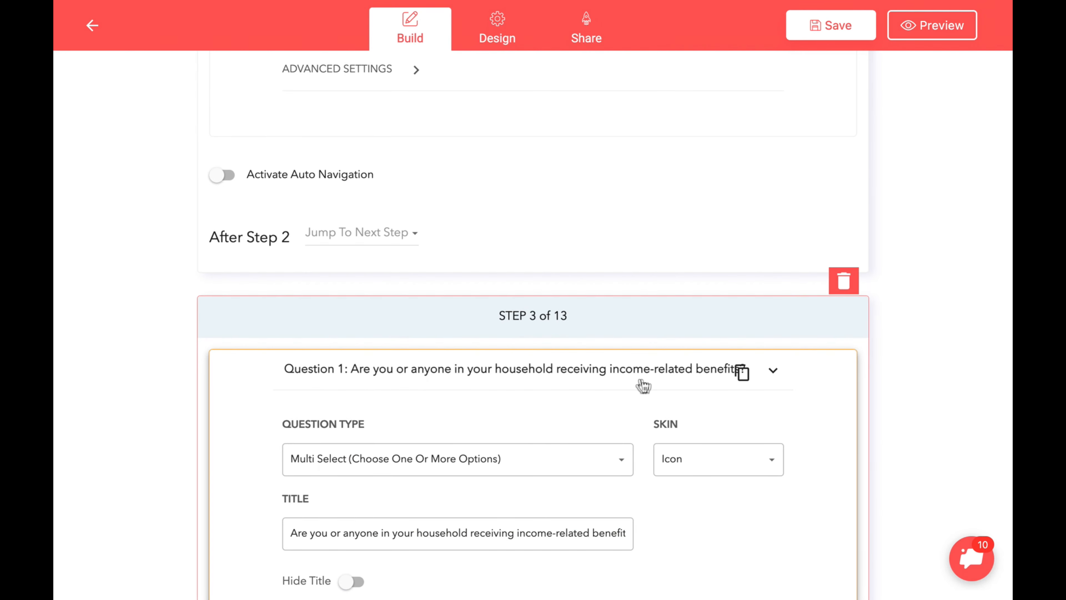
pyautogui.click(930, 26)
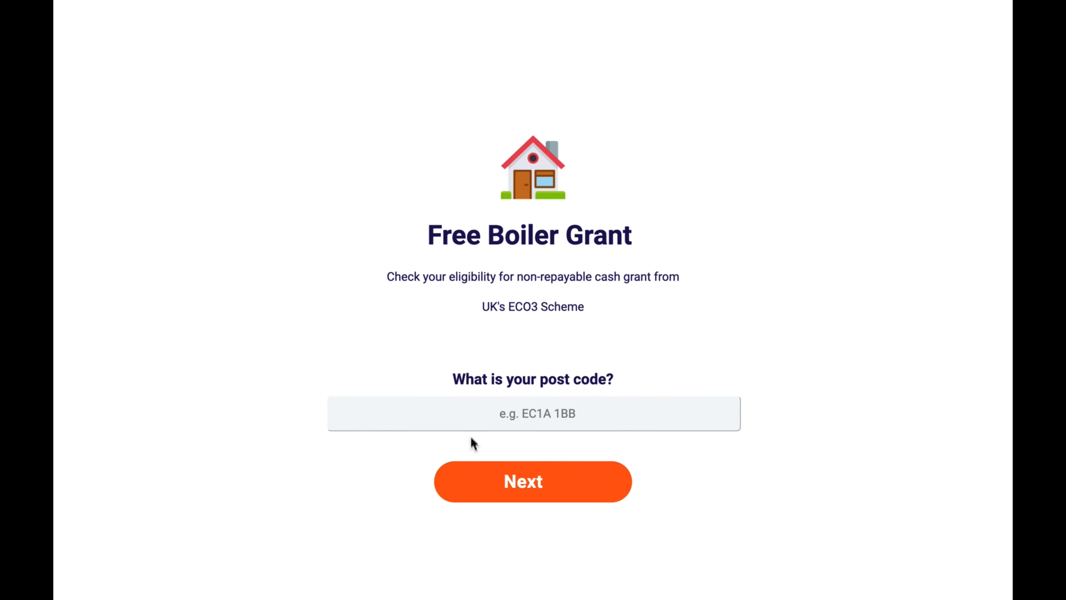
pyautogui.click(534, 413)
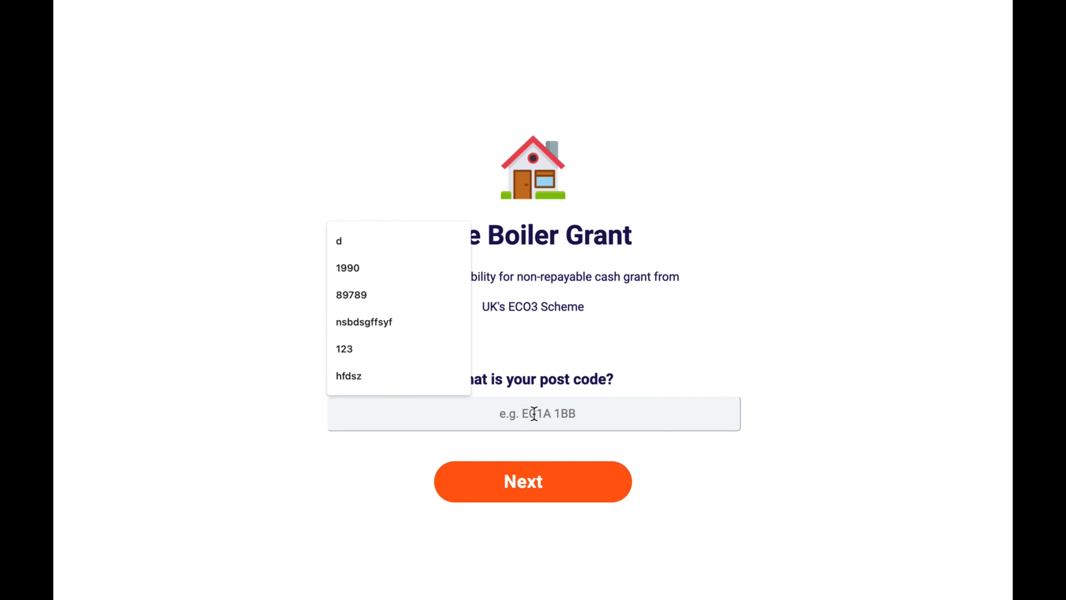
pyautogui.click(454, 356)
pyautogui.click(519, 492)
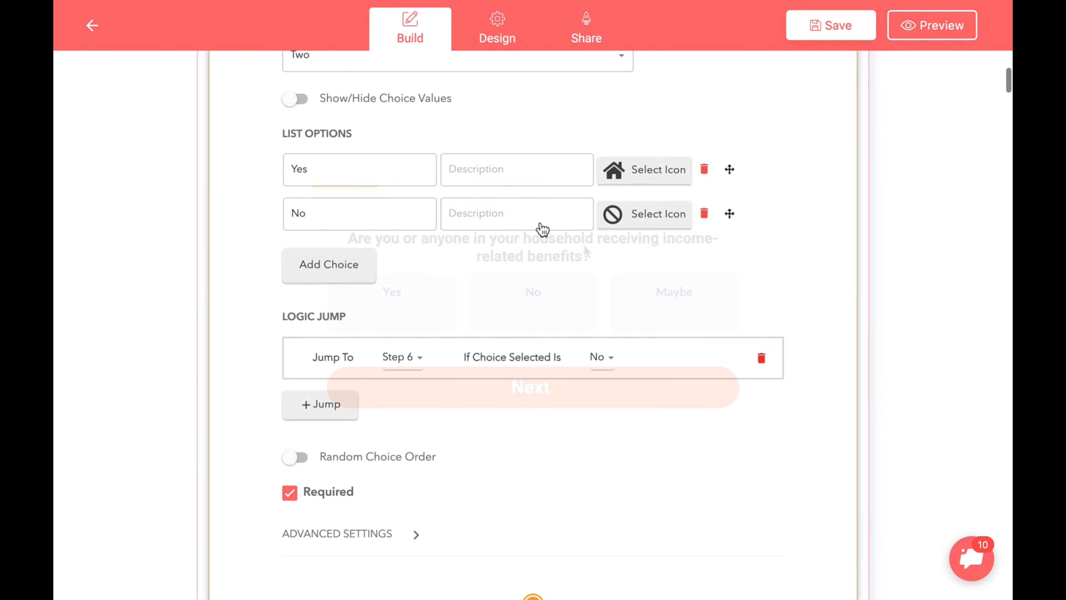
# - Review the step 2 property ownership question, including its type, choices and logic jump
pyautogui.scroll(10, 538, 231)
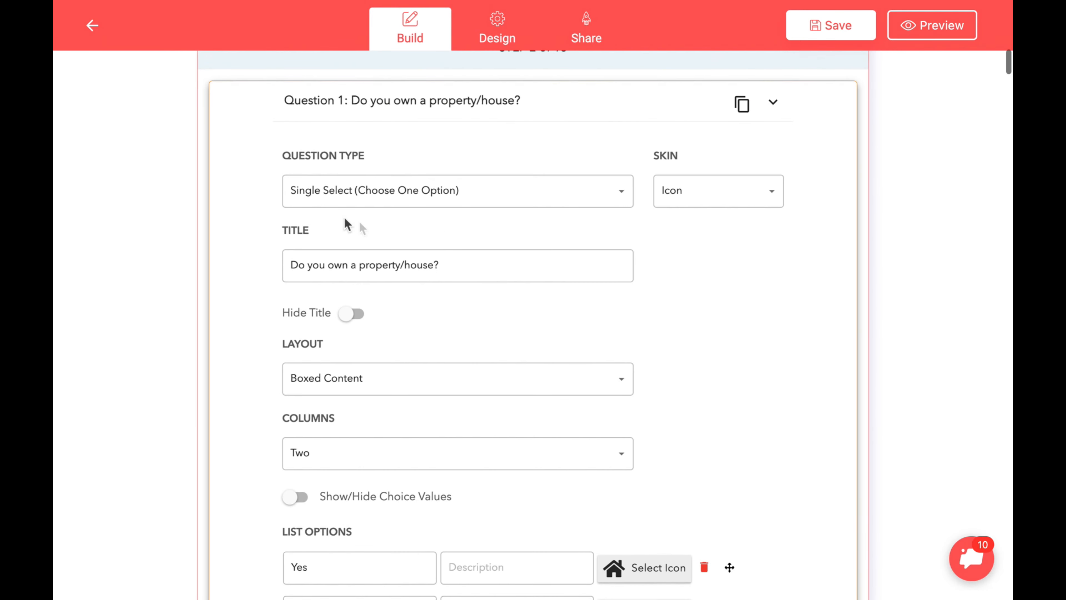
pyautogui.scroll(-6, 537, 339)
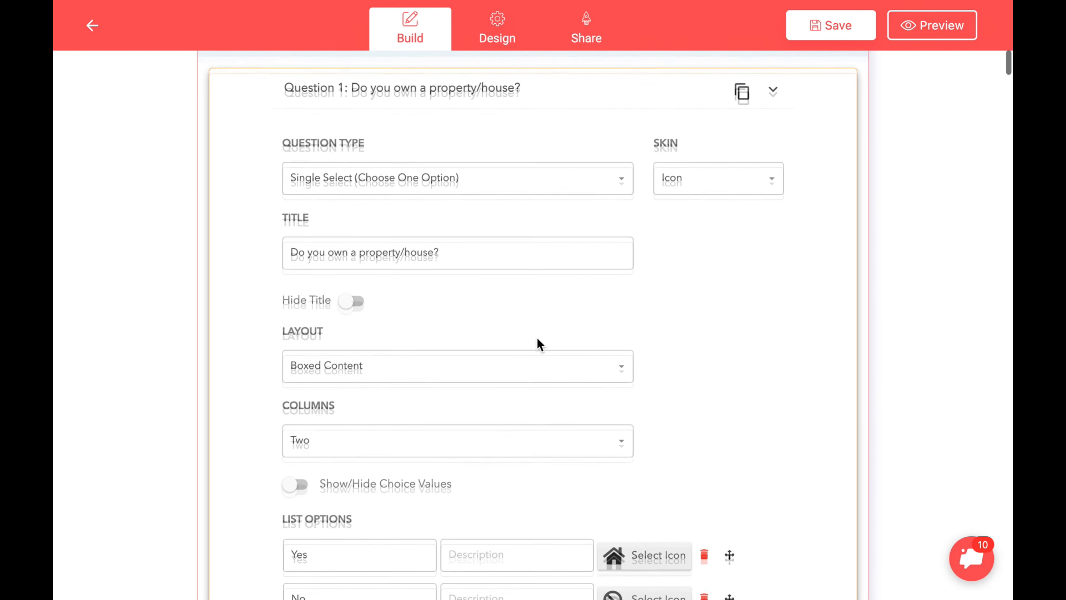
pyautogui.scroll(-2, 536, 336)
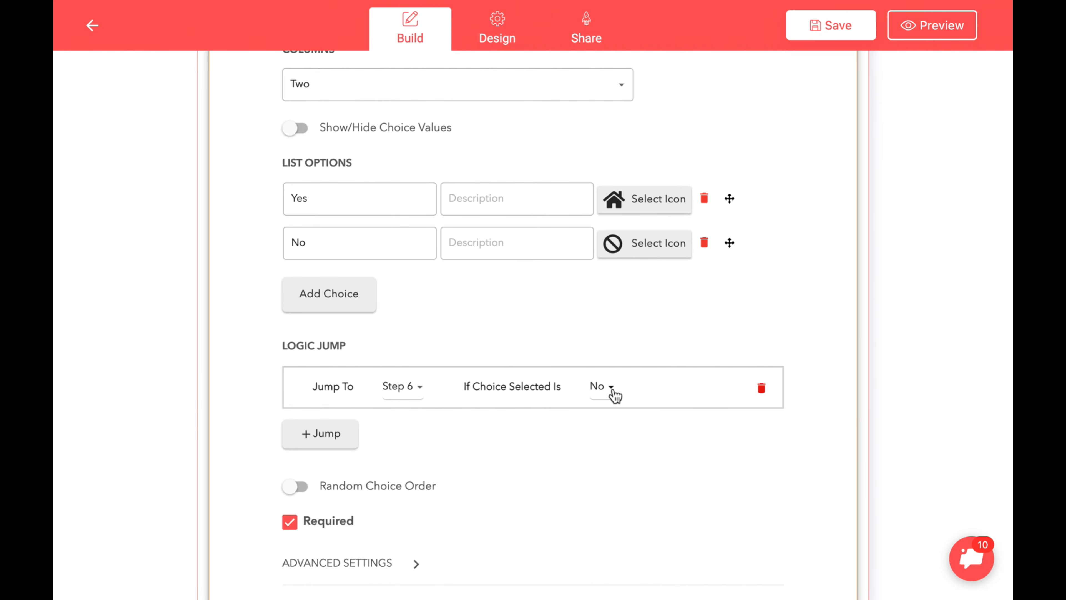
pyautogui.click(340, 441)
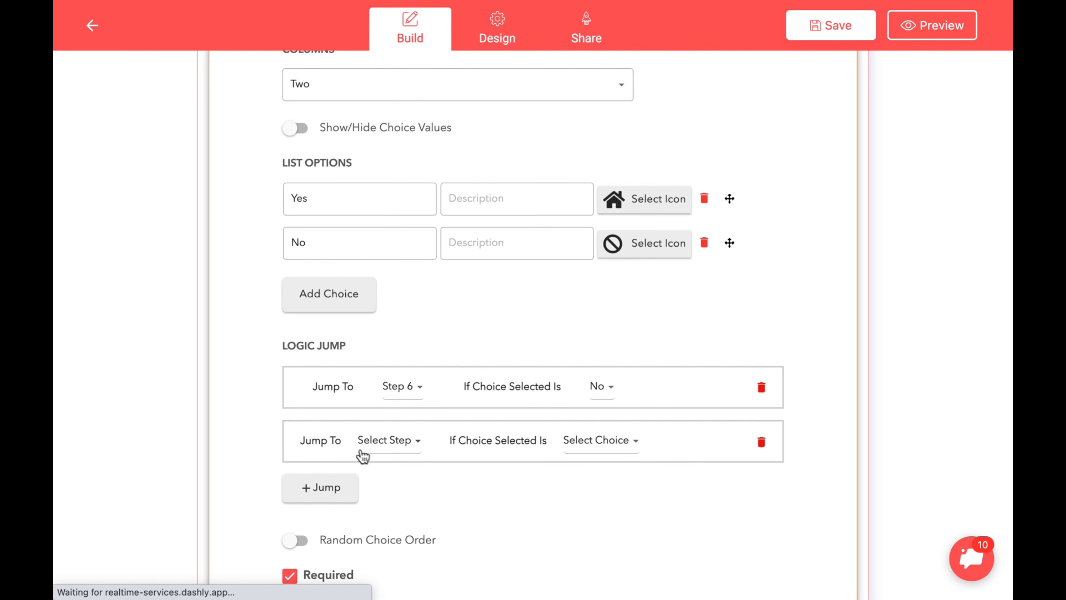
pyautogui.click(635, 445)
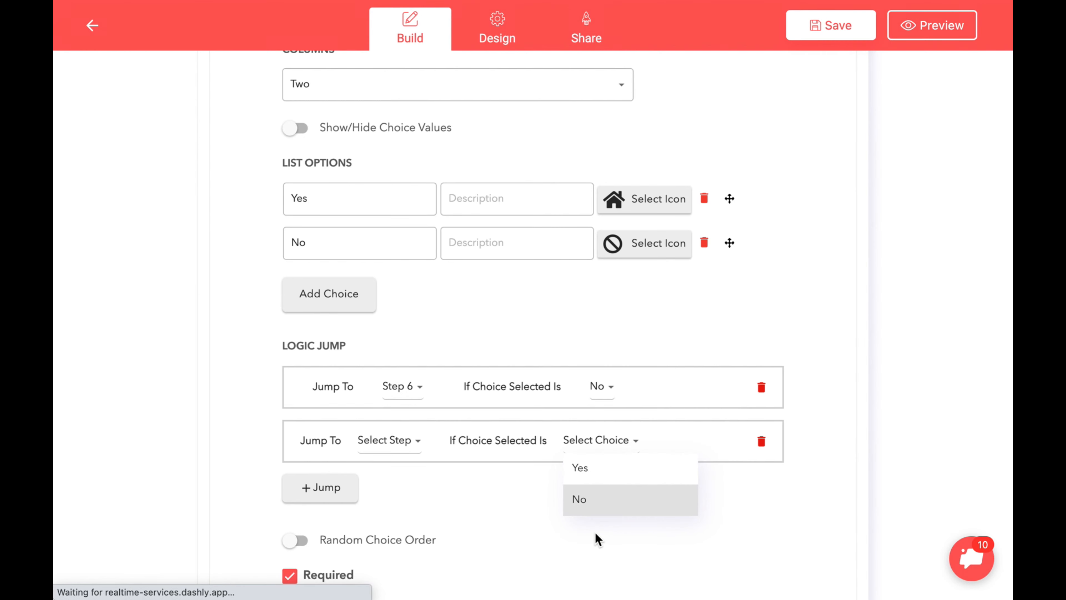
pyautogui.click(802, 469)
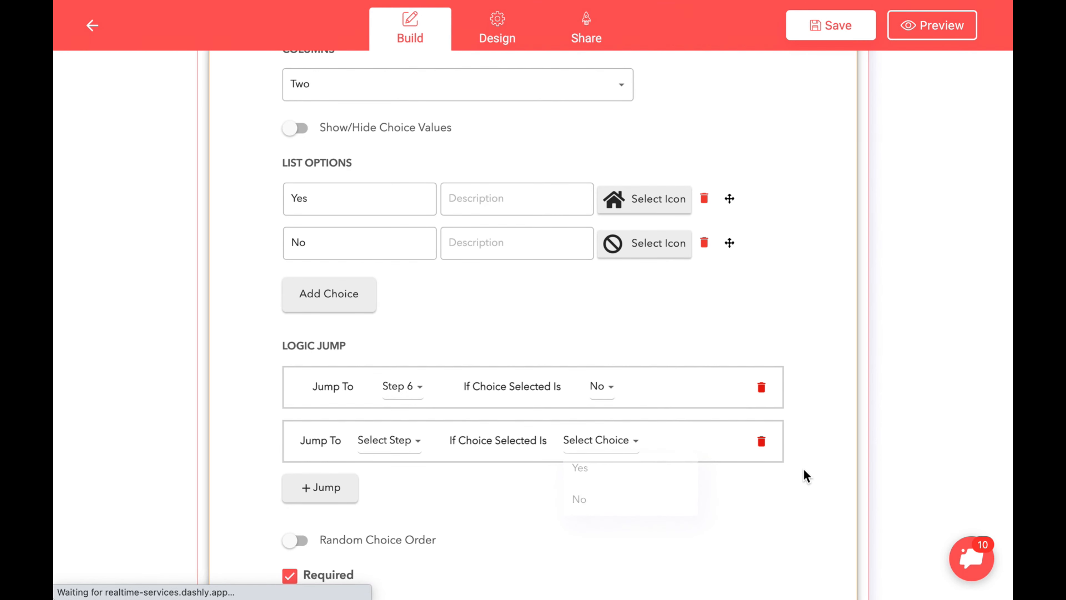
pyautogui.click(763, 444)
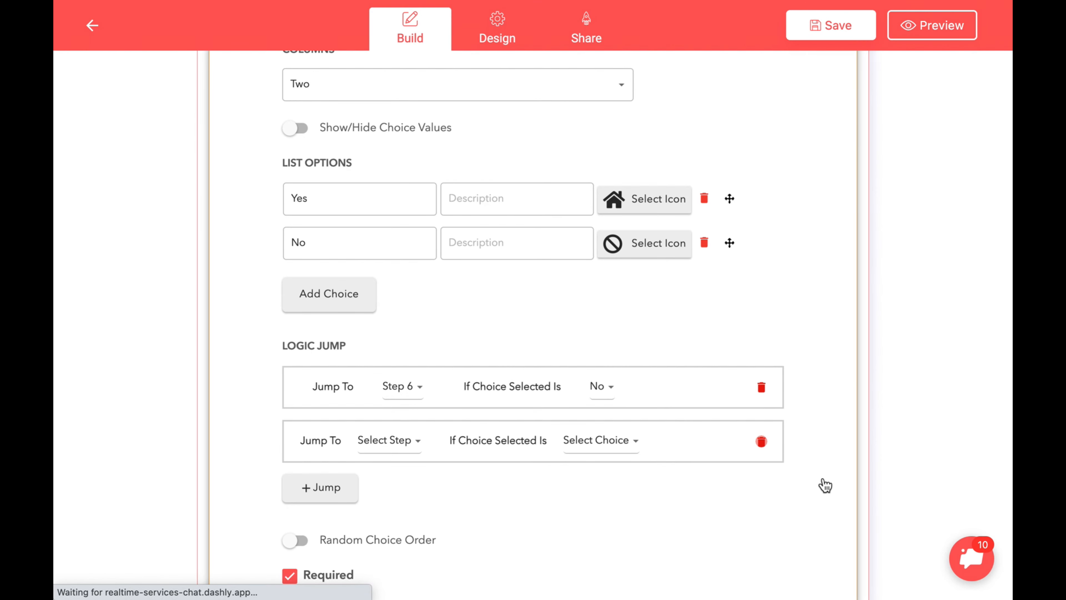
# - Add a logic jump to the step 3 income-related benefits question that goes to Step 1 if the choice selected is Yes
pyautogui.scroll(-10, 646, 468)
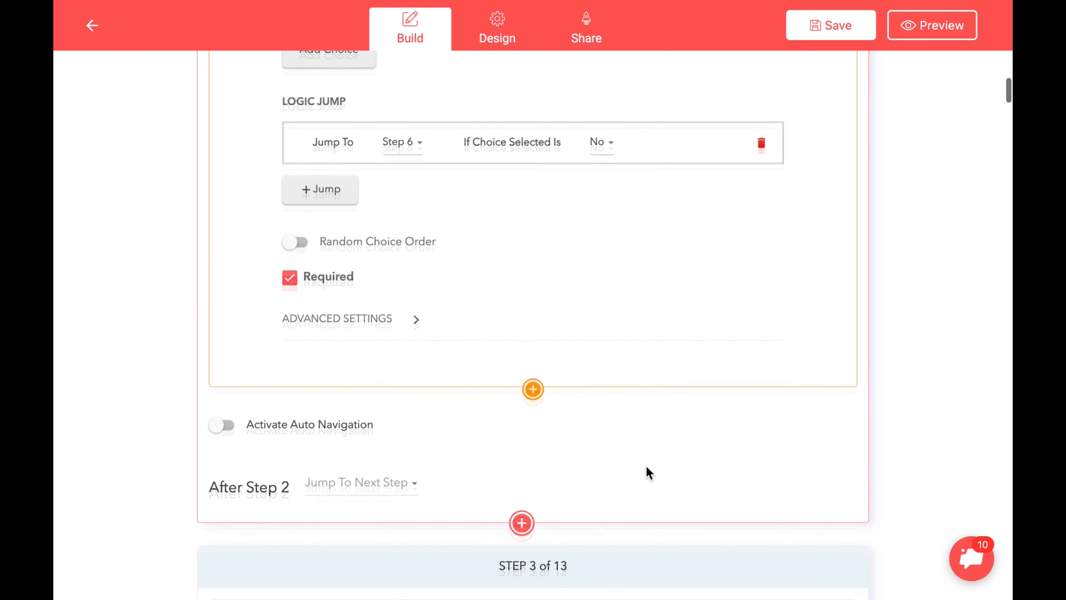
pyautogui.scroll(-5, 645, 464)
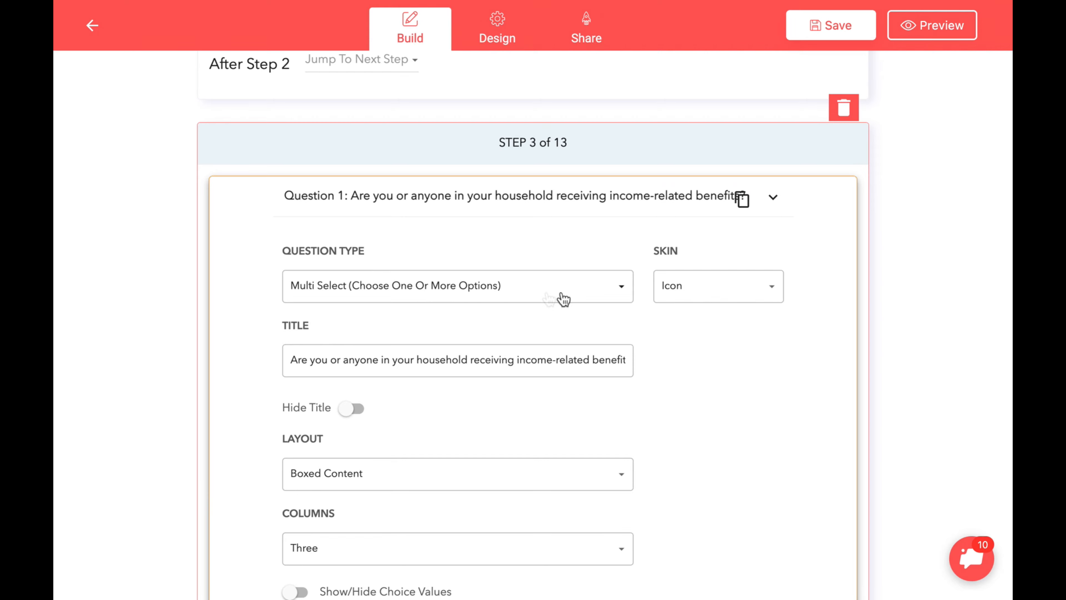
pyautogui.scroll(-8, 588, 421)
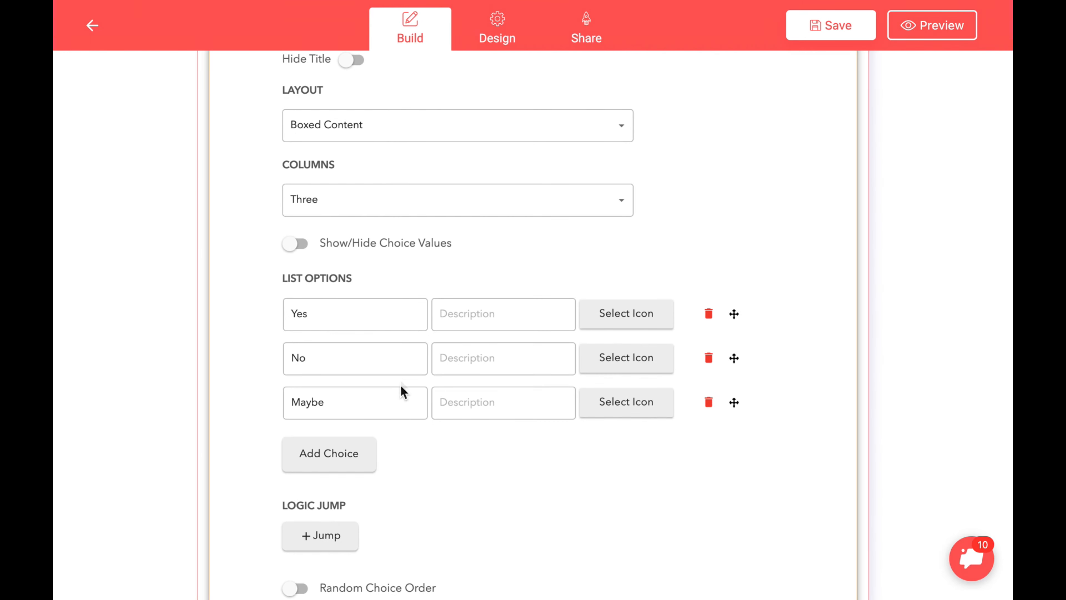
pyautogui.scroll(-2, 419, 494)
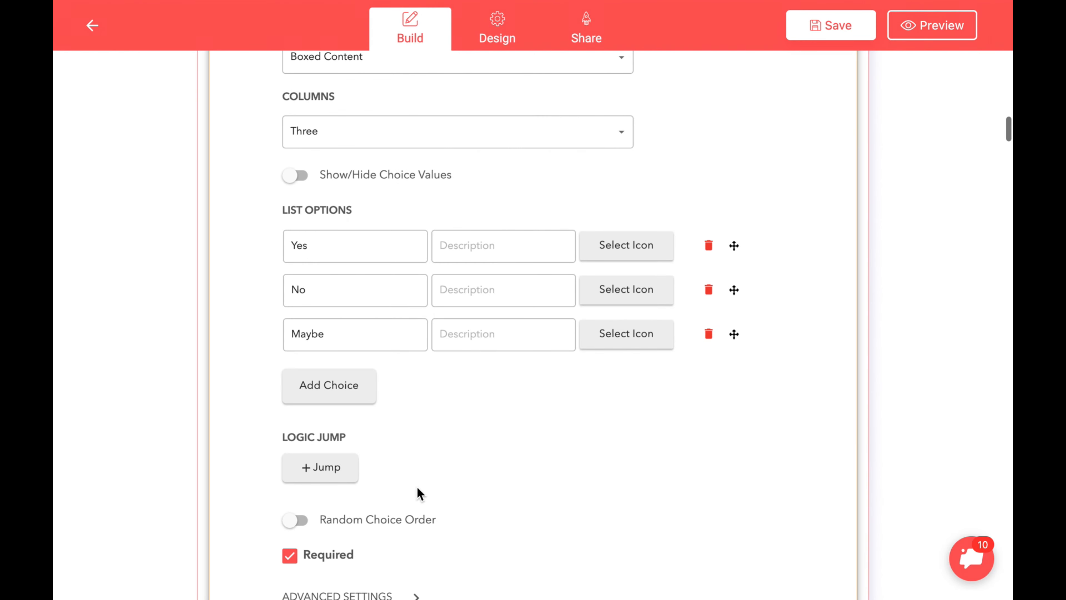
pyautogui.click(349, 481)
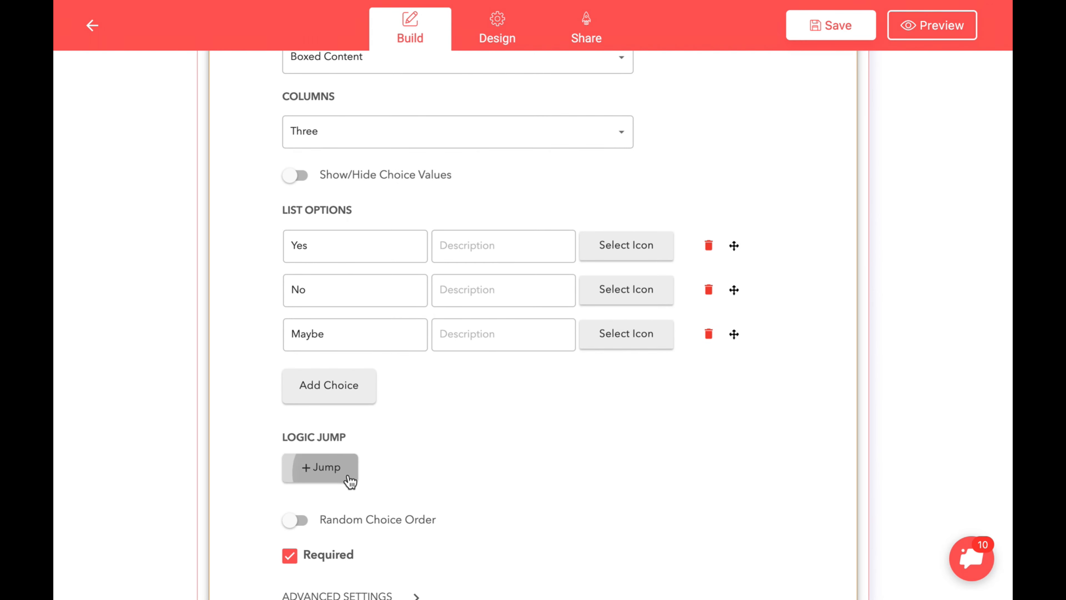
pyautogui.scroll(-1, 488, 563)
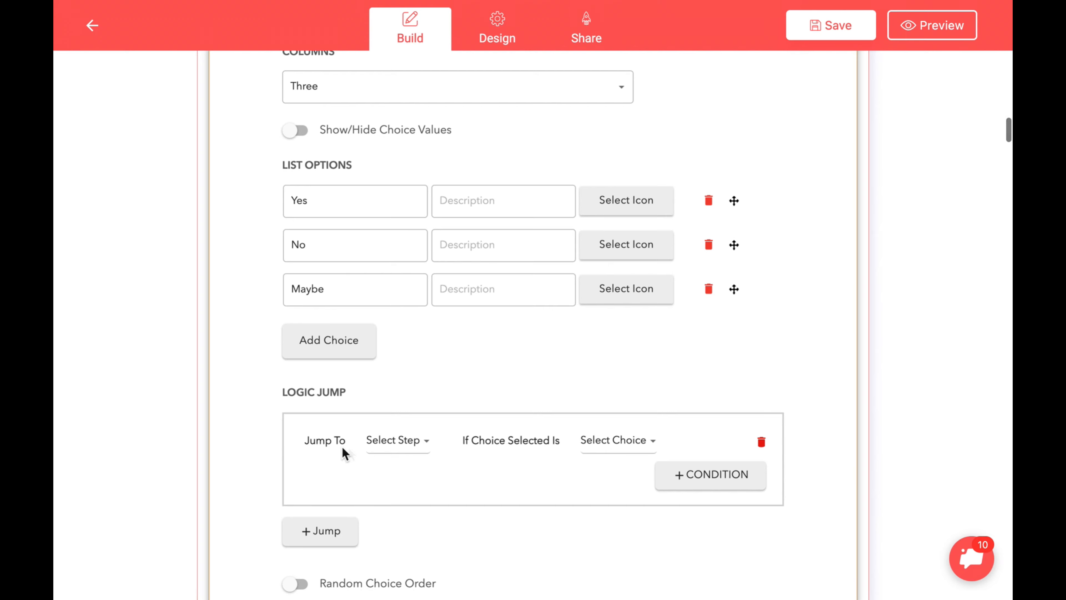
pyautogui.click(428, 444)
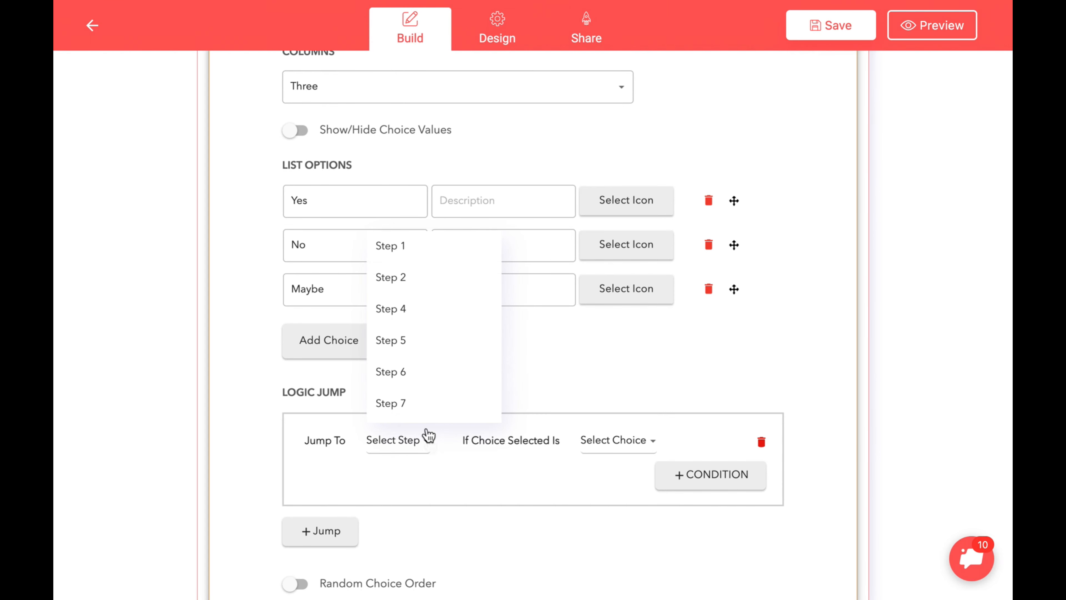
pyautogui.click(425, 261)
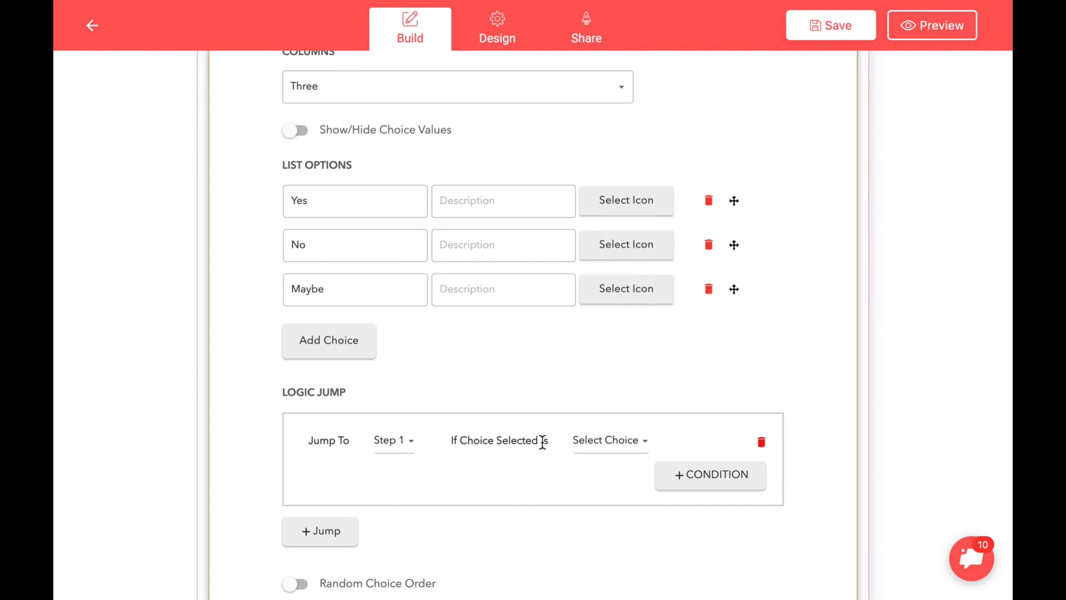
pyautogui.click(647, 443)
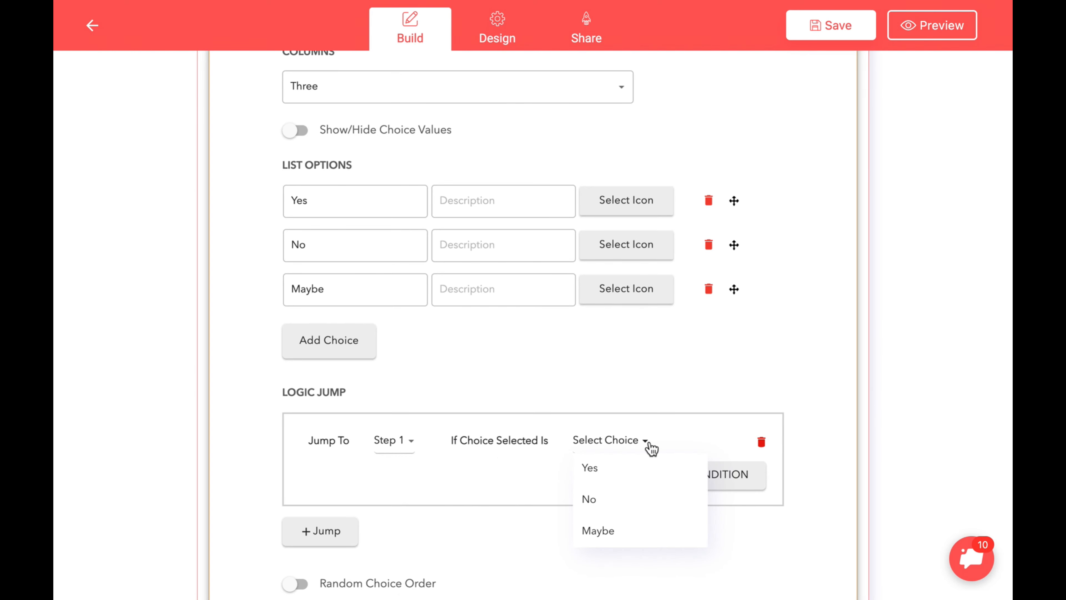
pyautogui.click(613, 474)
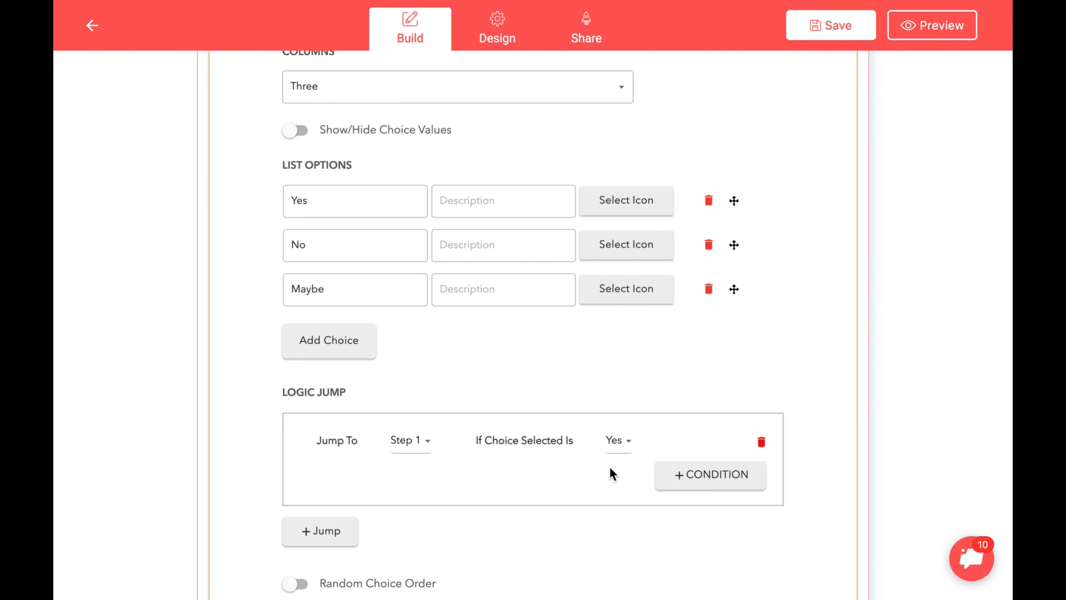
# - Add a second condition to the step 3 jump, joined with OR for the choice Maybe, and save the form
pyautogui.click(685, 476)
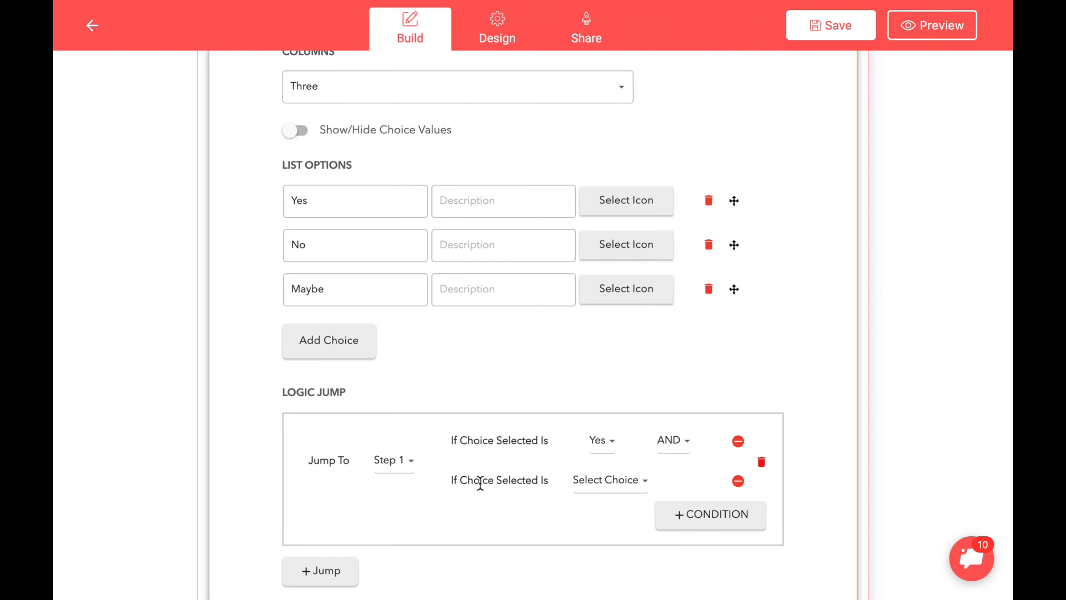
pyautogui.click(689, 444)
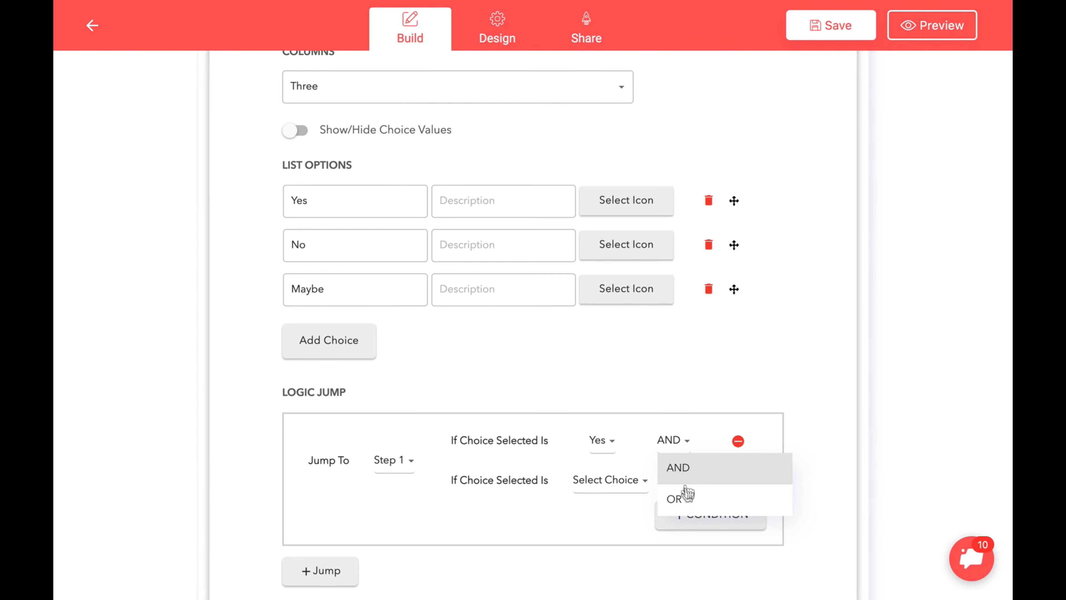
pyautogui.click(687, 508)
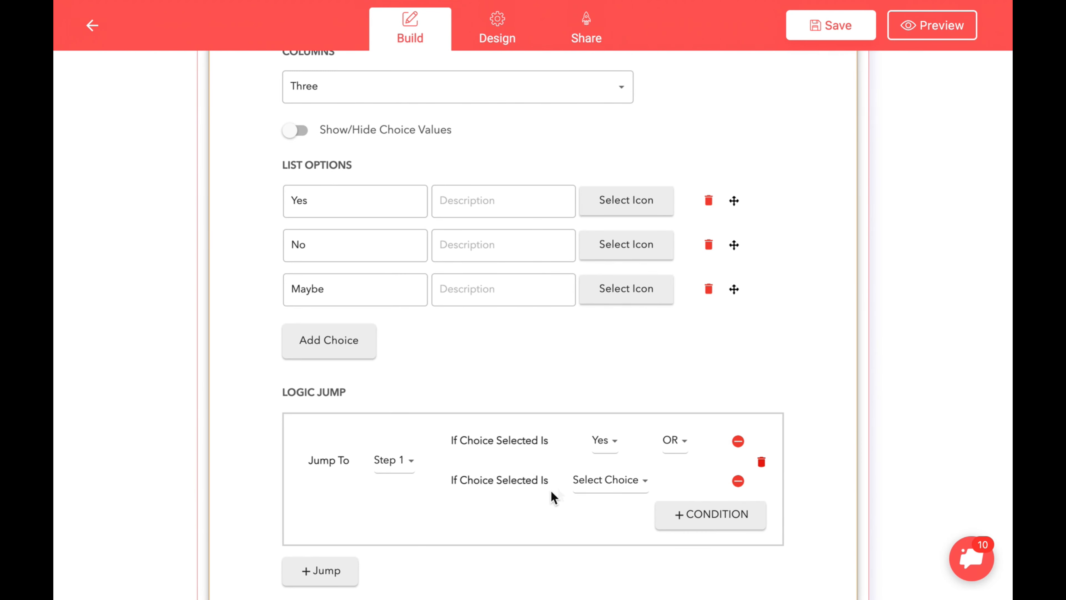
pyautogui.click(645, 487)
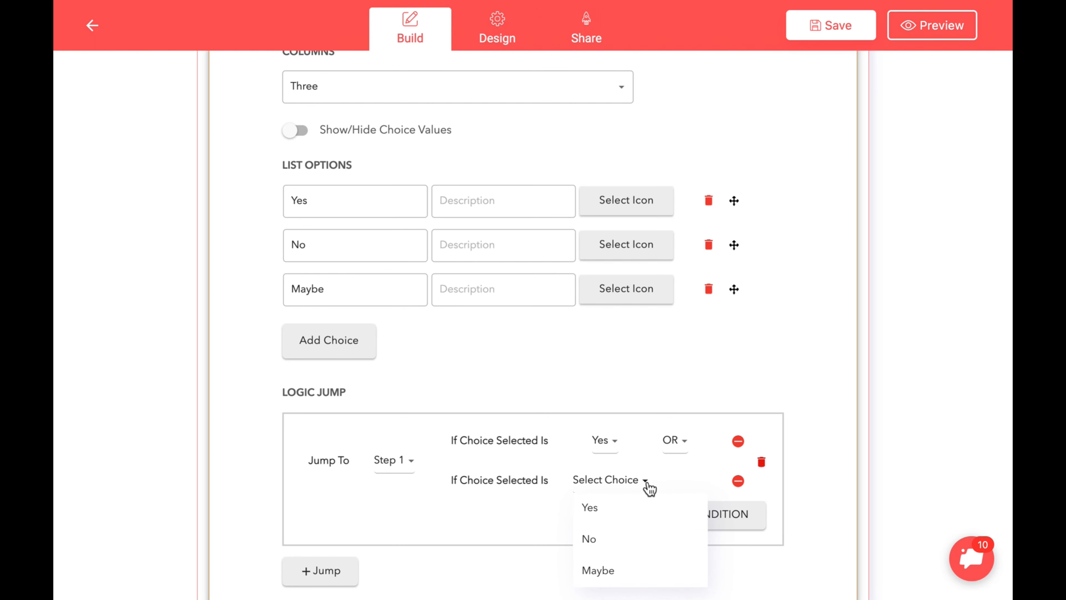
pyautogui.click(612, 572)
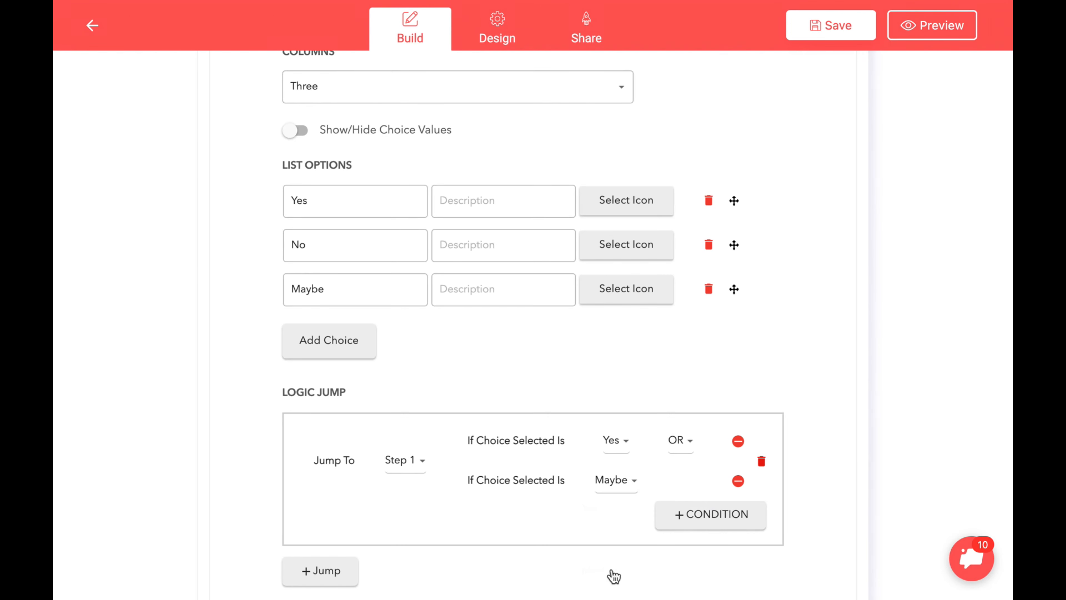
pyautogui.click(820, 36)
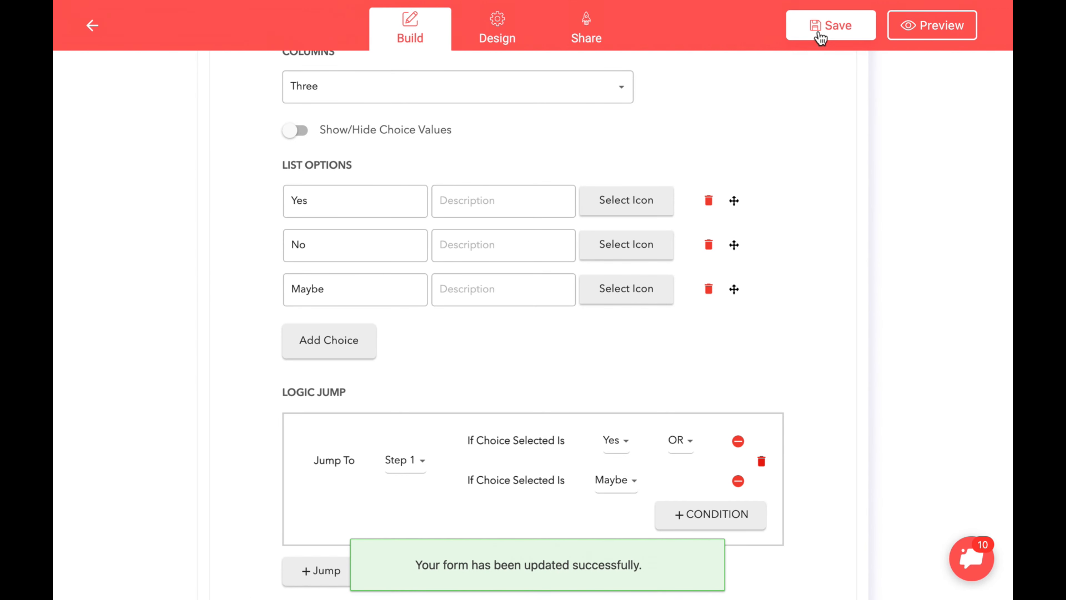